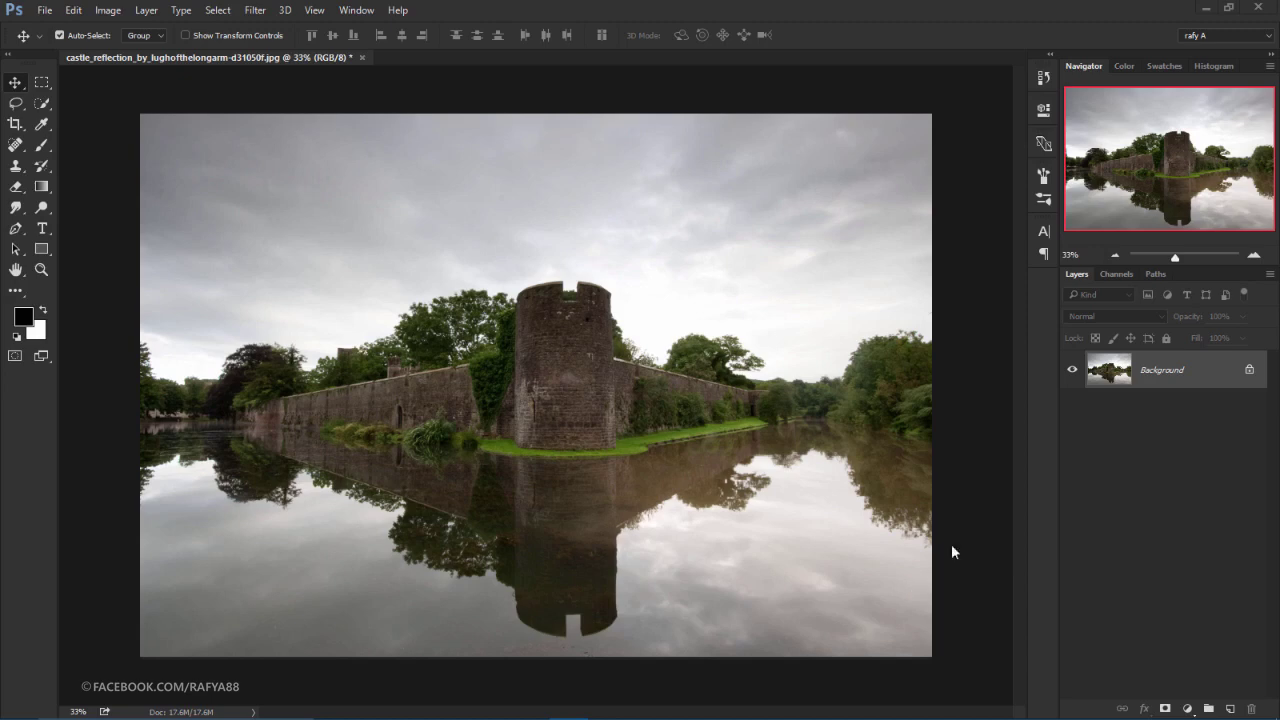
- Duplicate the Background layer and open the Camera Raw Filter on the Background copy
left_click(1181, 378)
left_click_drag(1176, 393, 1231, 708)
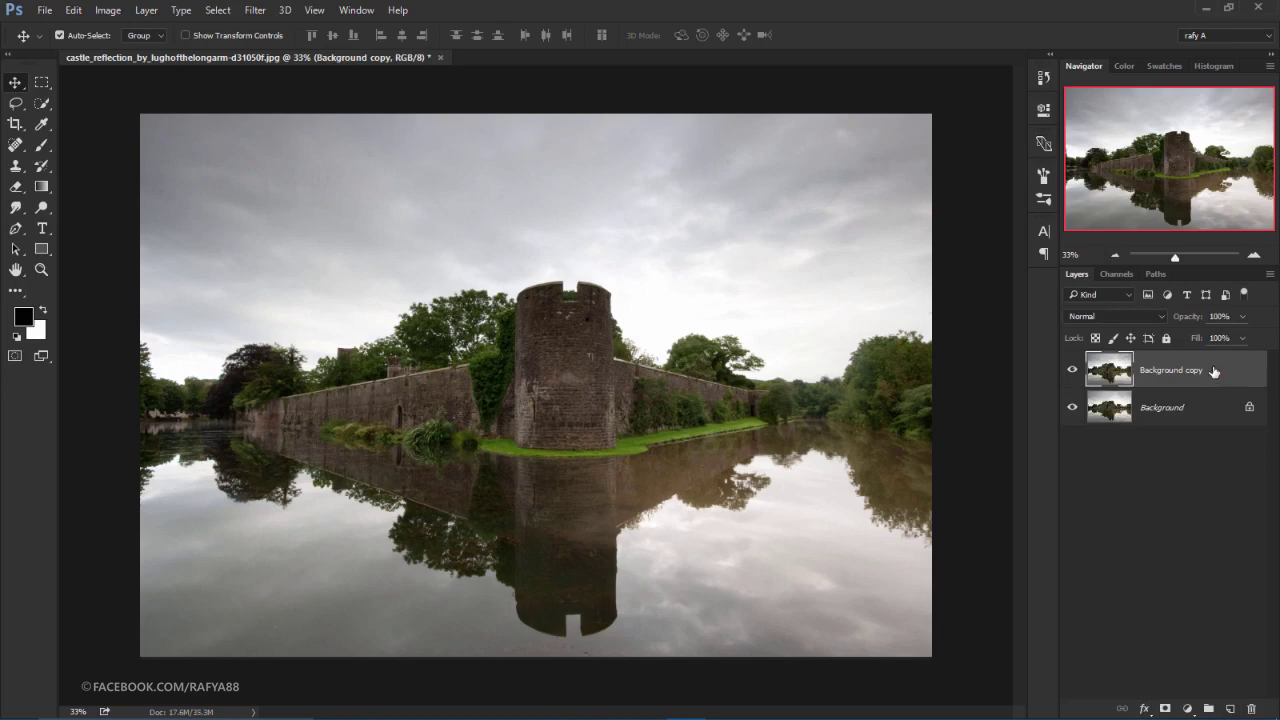
left_click(255, 10)
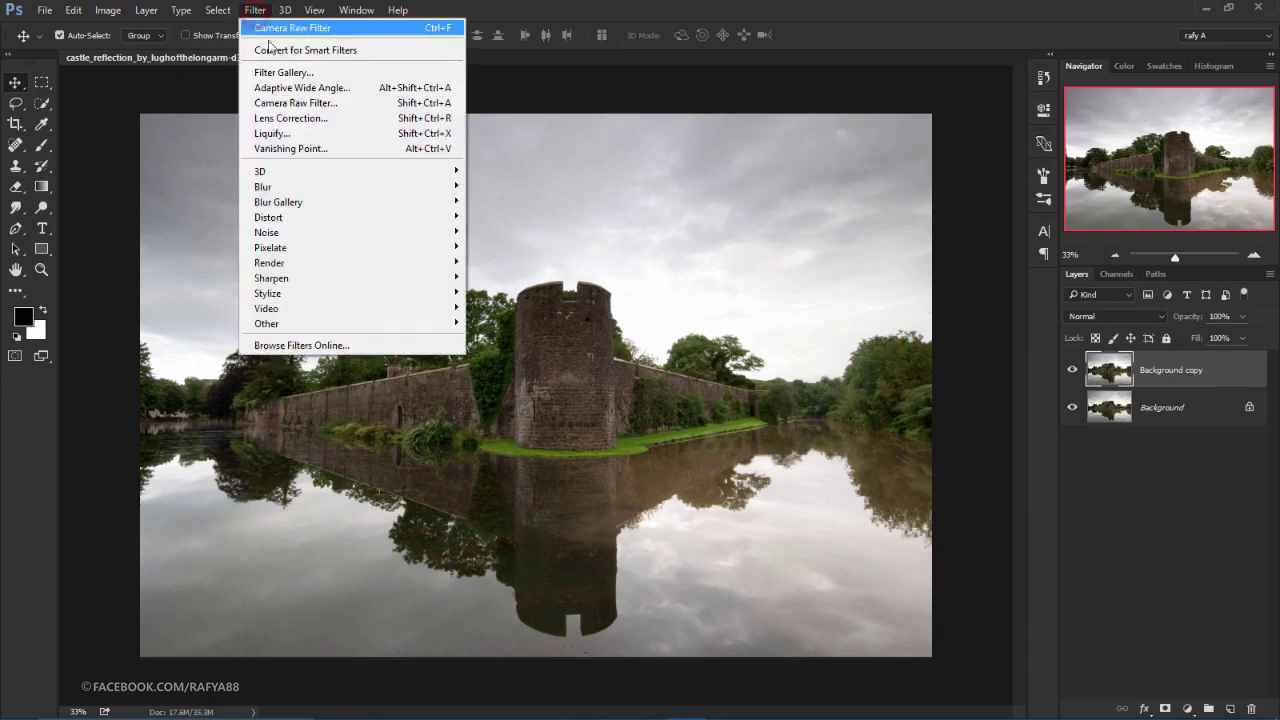
left_click(381, 98)
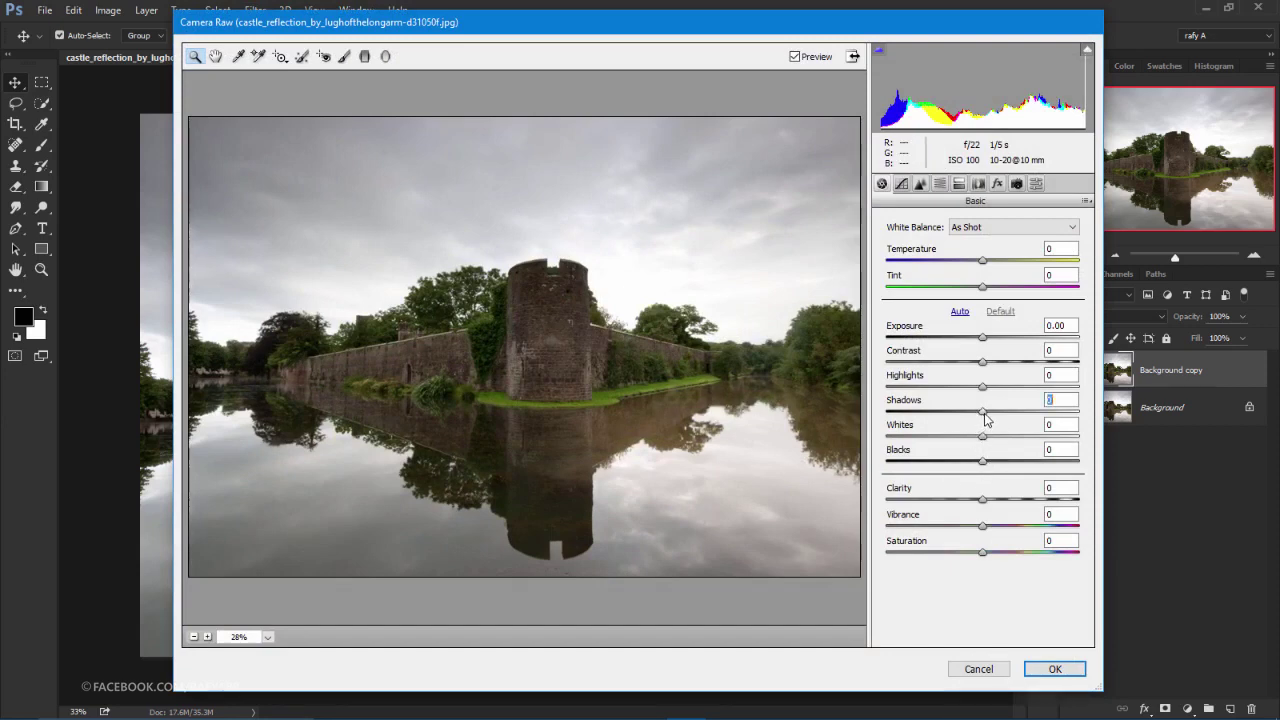
- Set Highlights -100, Shadows +71, Whites +39 and Blacks -18 in the Basic panel
left_click_drag(982, 411, 1050, 412)
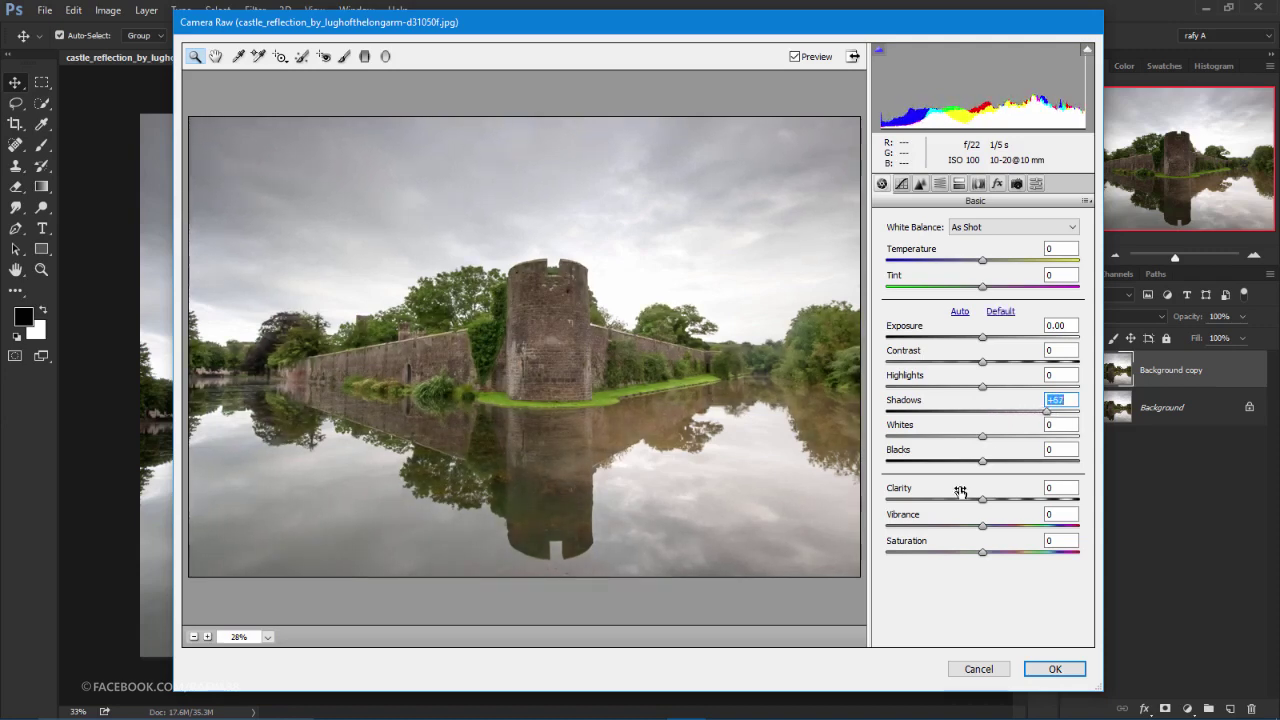
left_click(983, 386)
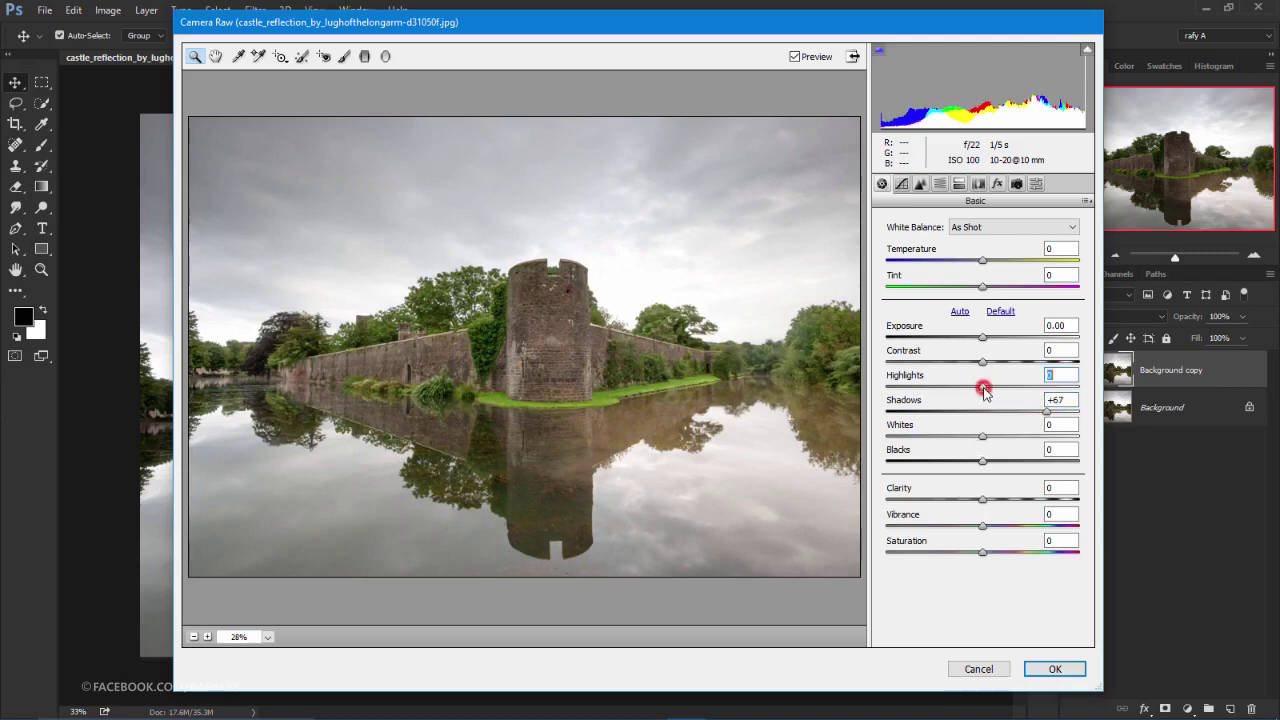
left_click_drag(982, 388, 867, 386)
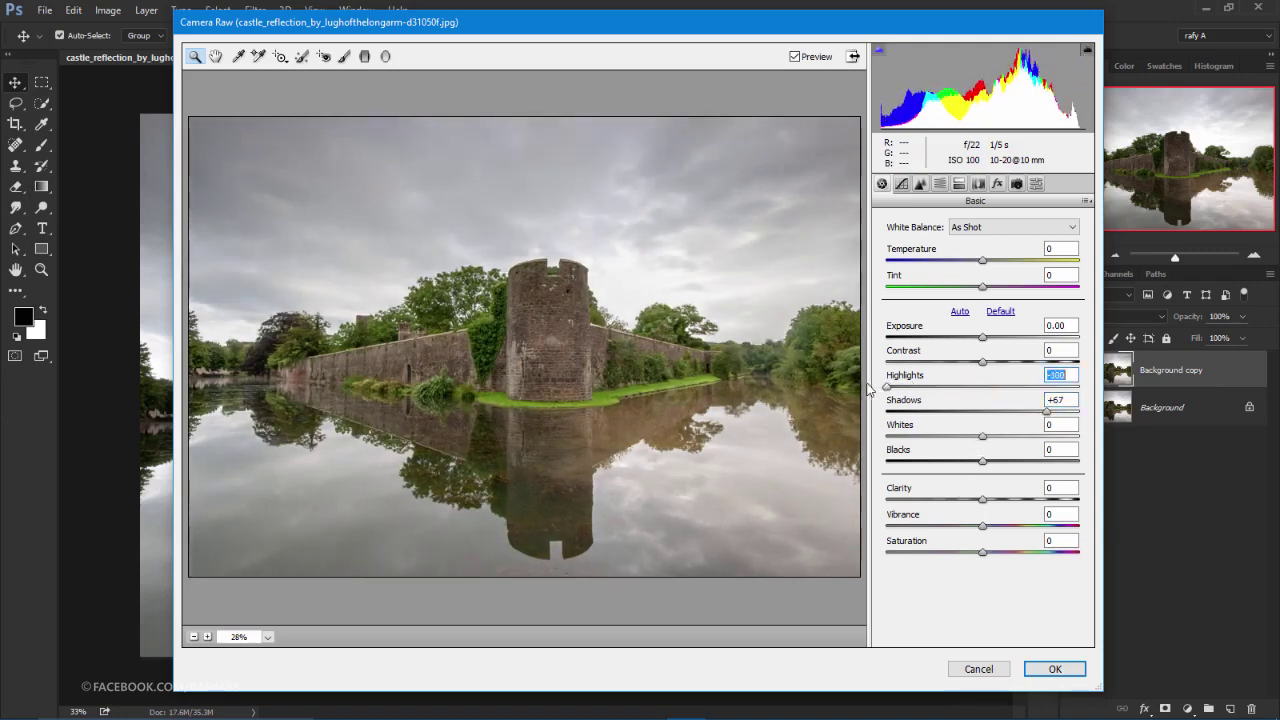
left_click_drag(1046, 411, 1050, 411)
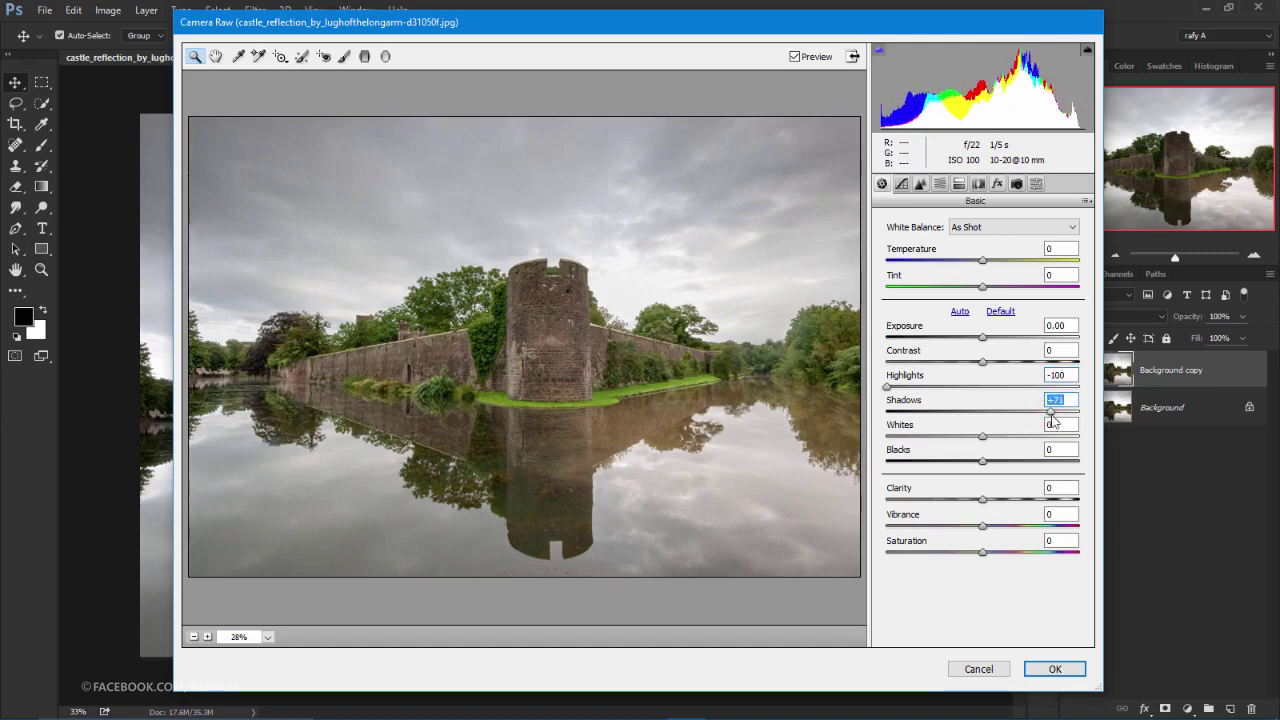
left_click(982, 438, "alt")
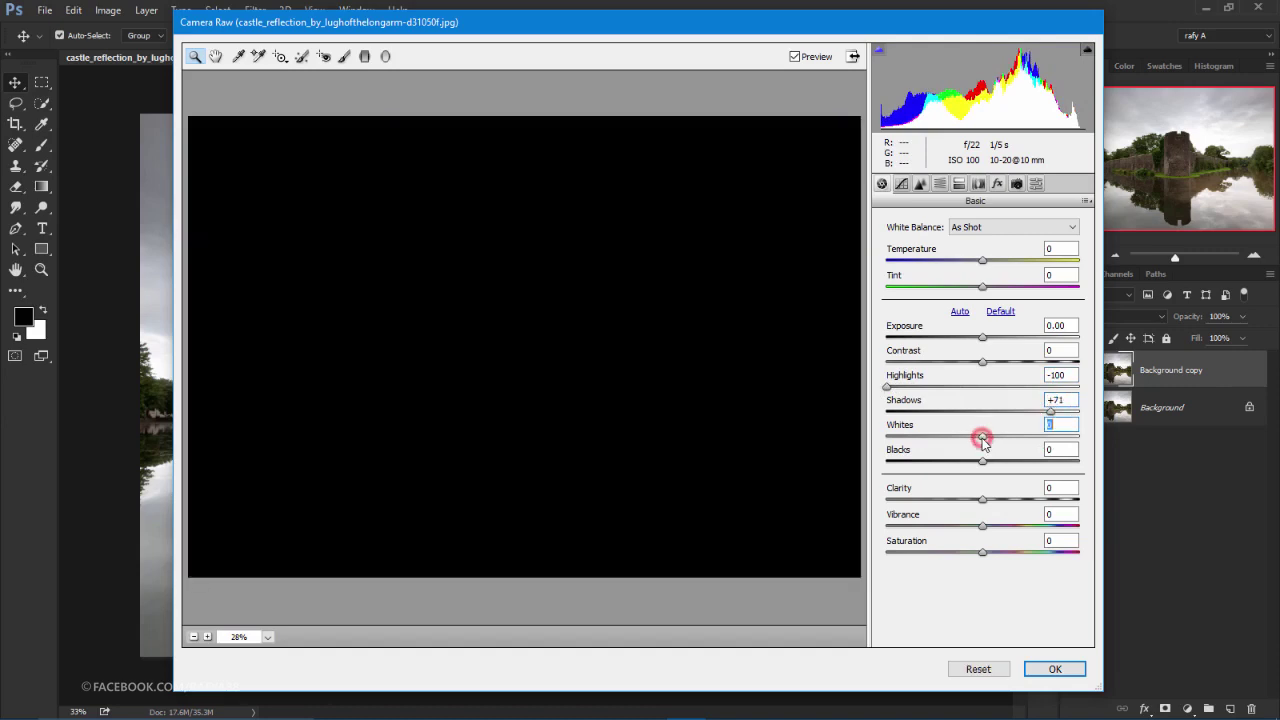
mouse_move(984, 443)
left_mouse_down()
mouse_move(1022, 448)
mouse_move(965, 463)
left_mouse_up()
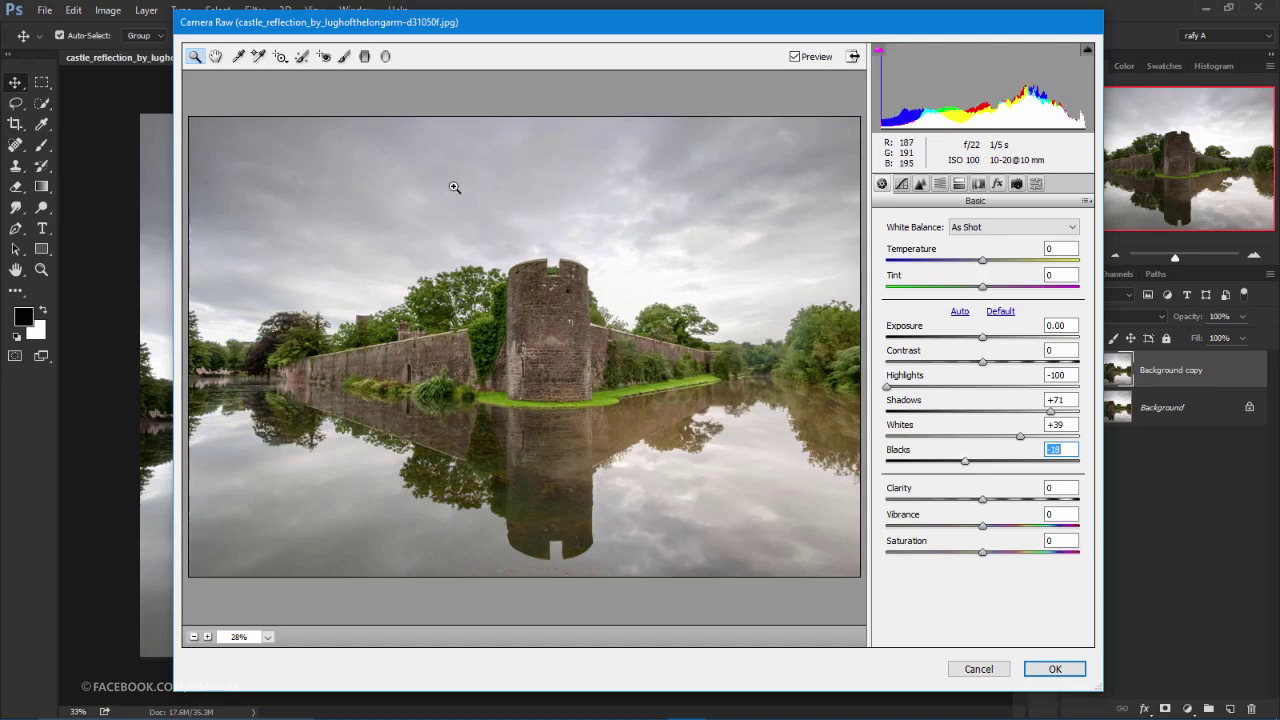
- Draw a graduated filter from the top of the sky down to the waterline
left_click(365, 56)
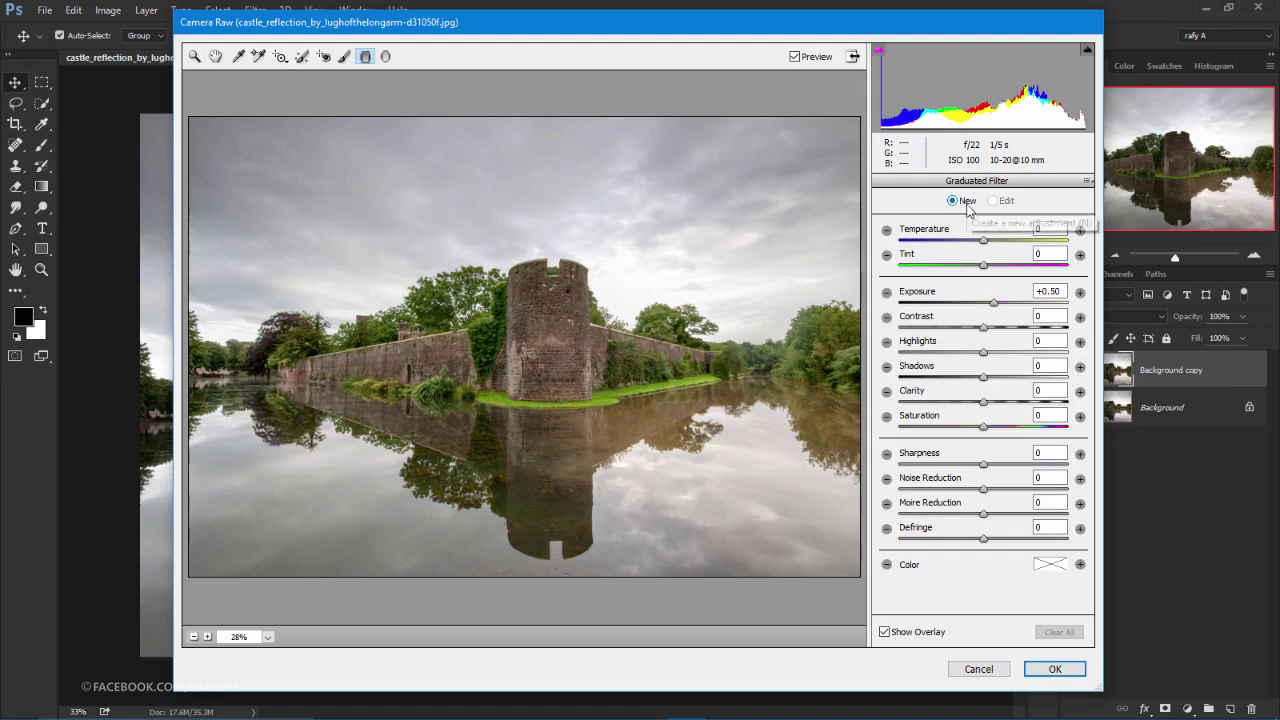
left_click_drag(983, 242, 1003, 273)
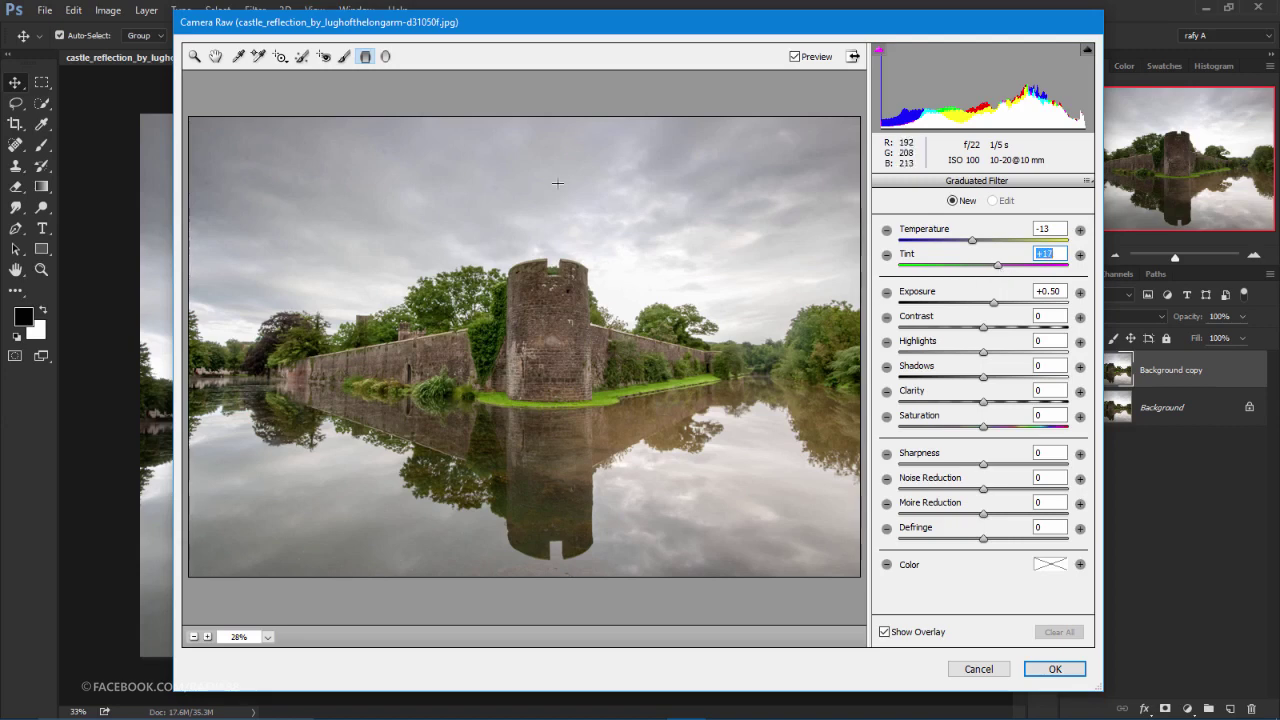
left_click_drag(555, 90, 556, 370)
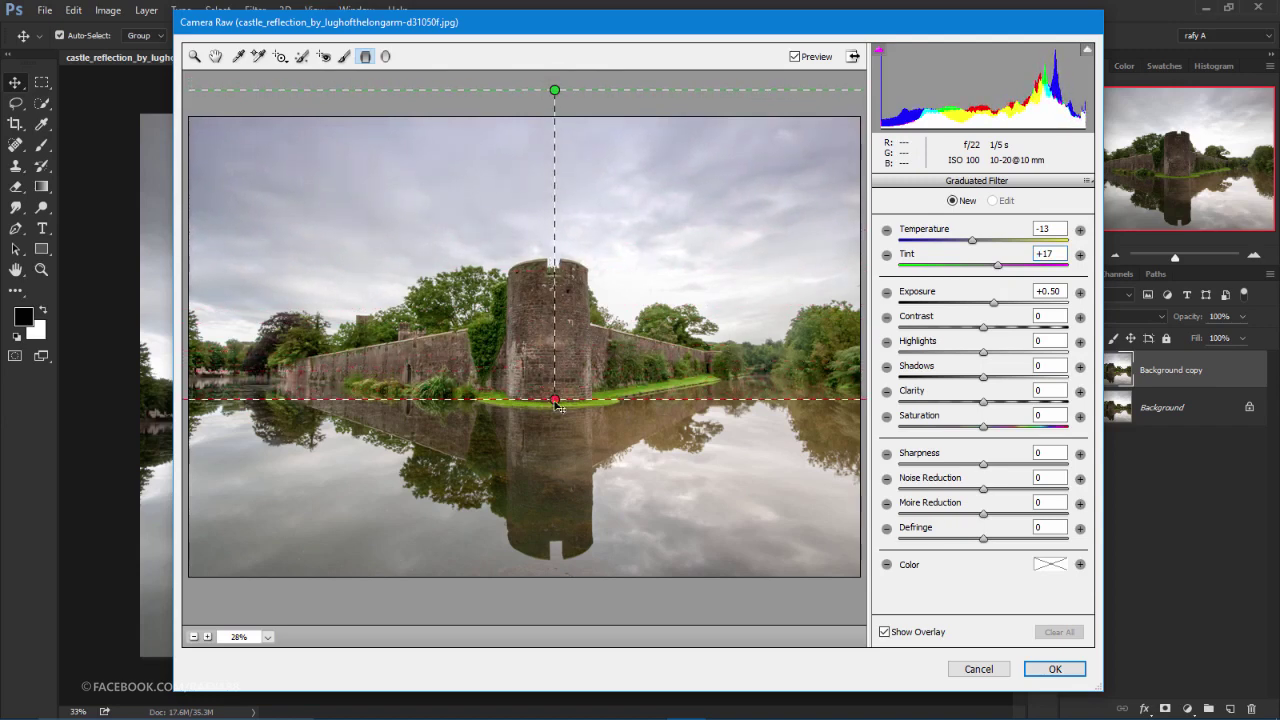
left_click_drag(556, 370, 555, 399)
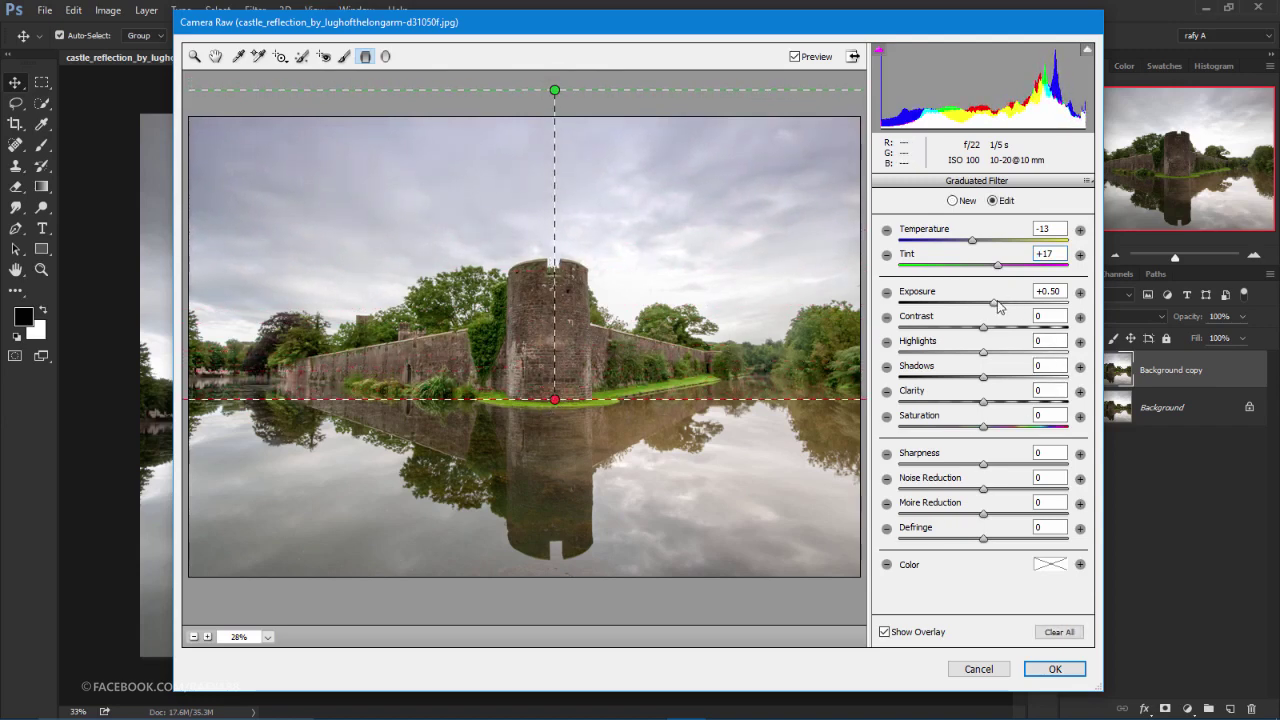
- Give the sky gradient Exposure -1.10, Temperature -26, Tint +29 and Shadows +72
left_click_drag(994, 302, 963, 306)
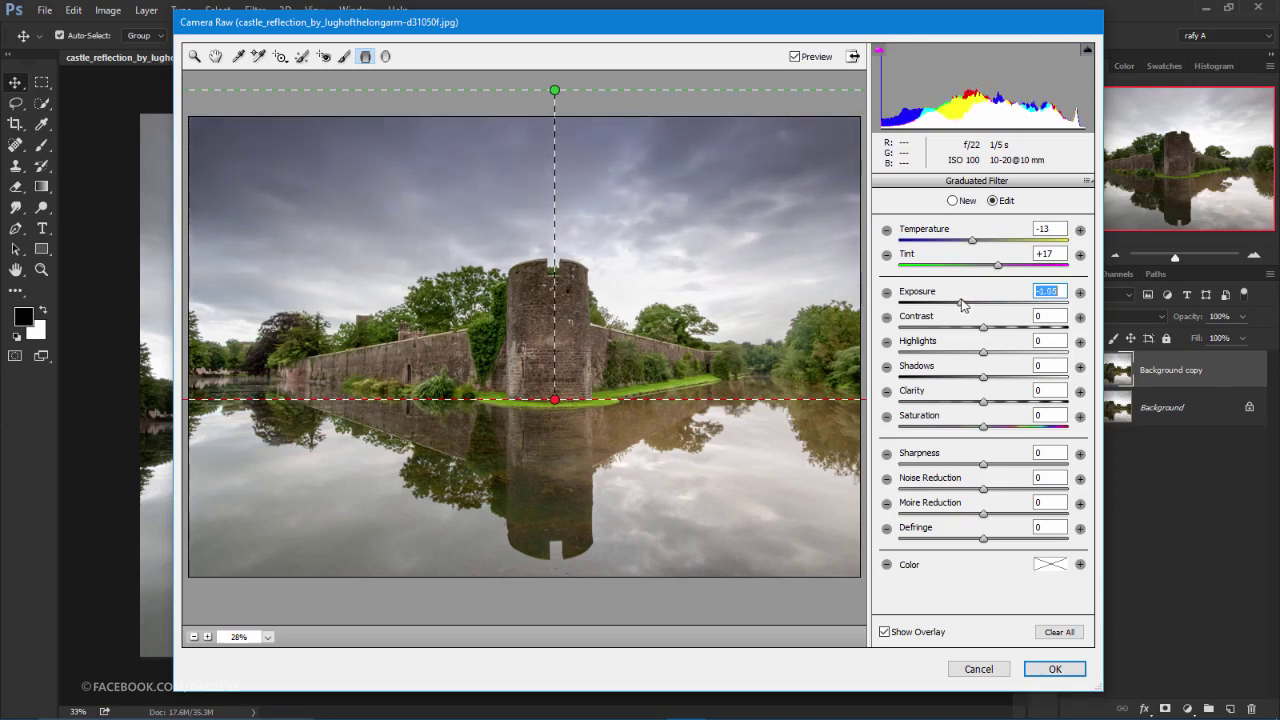
left_click_drag(962, 305, 960, 305)
left_click_drag(970, 242, 962, 242)
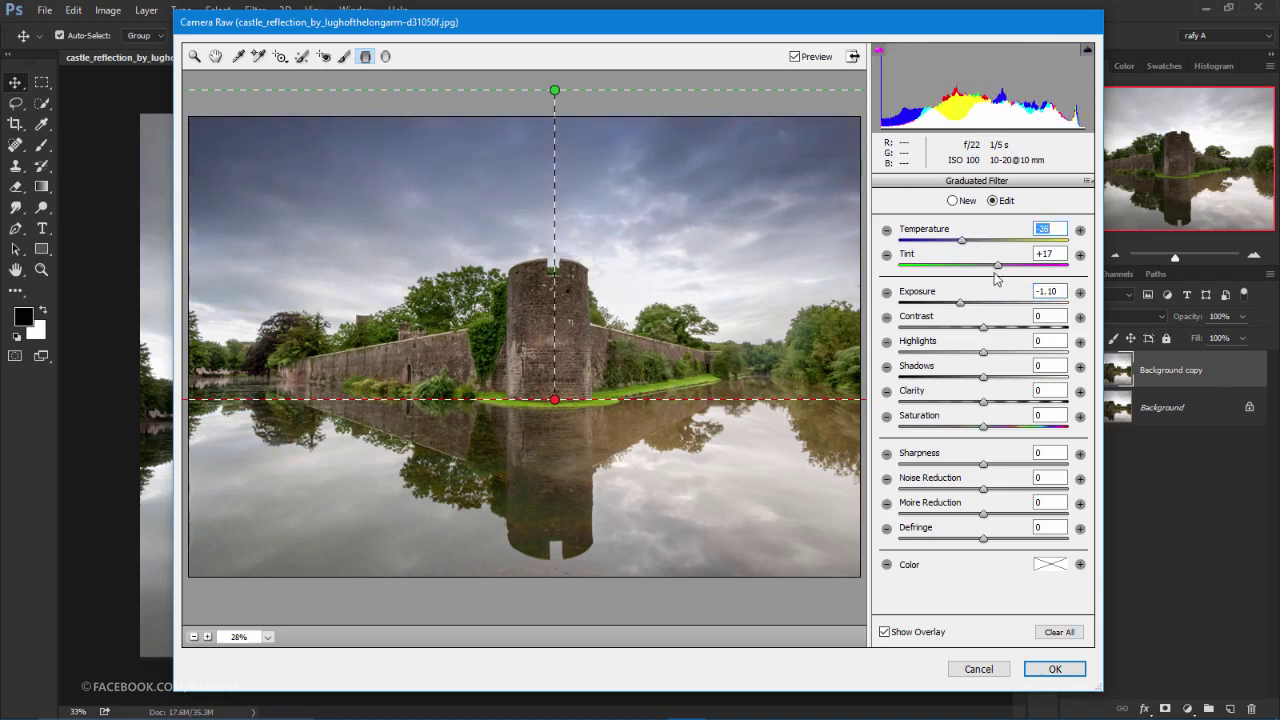
left_click_drag(998, 265, 1011, 267)
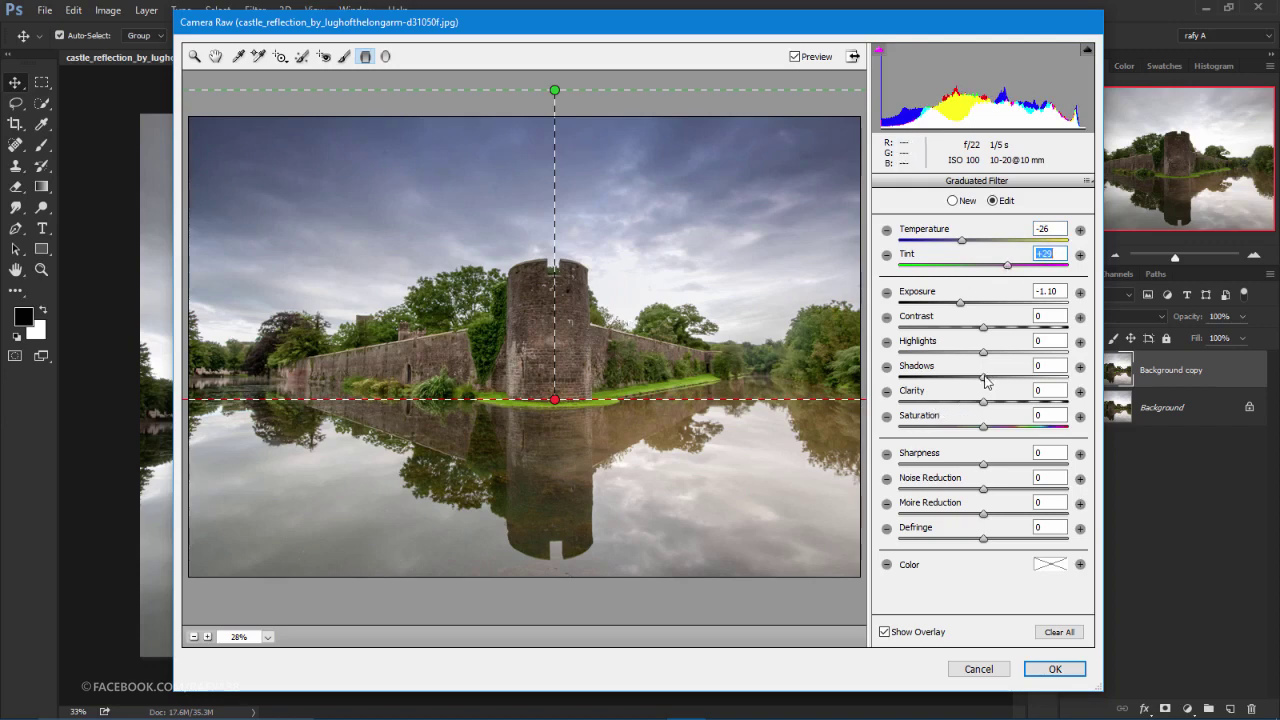
left_click_drag(984, 377, 1046, 377)
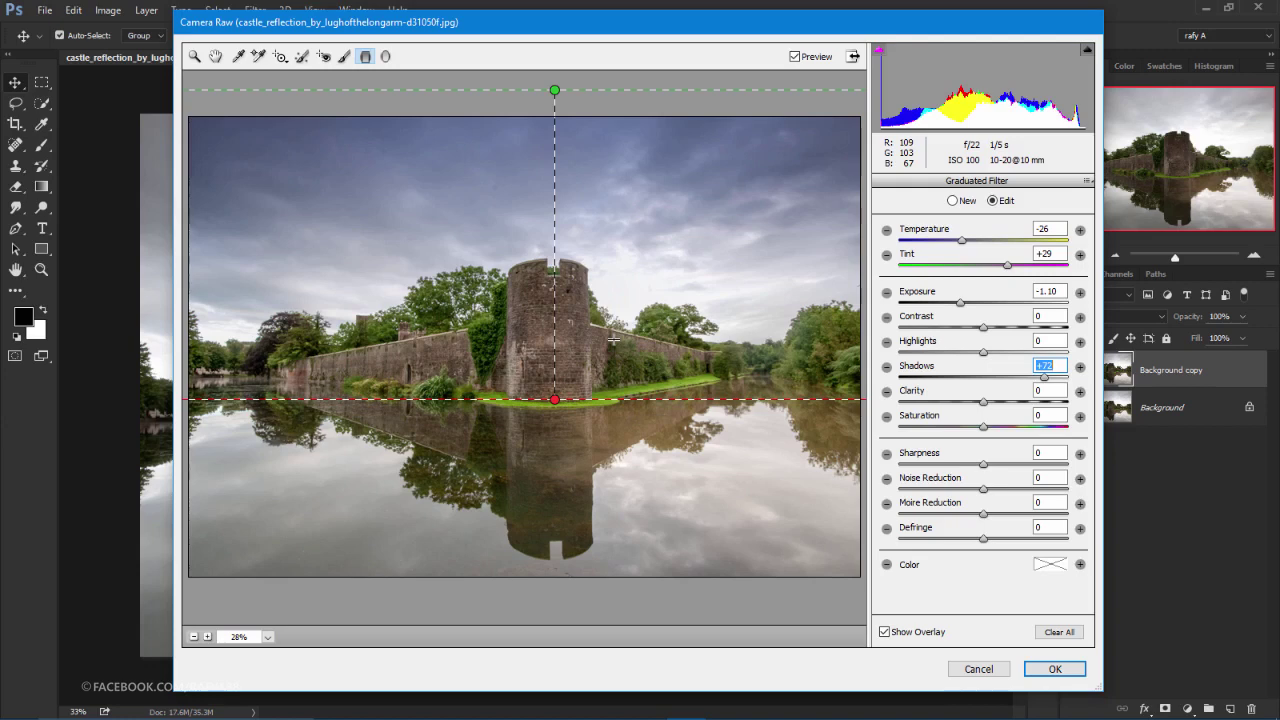
left_click(956, 201)
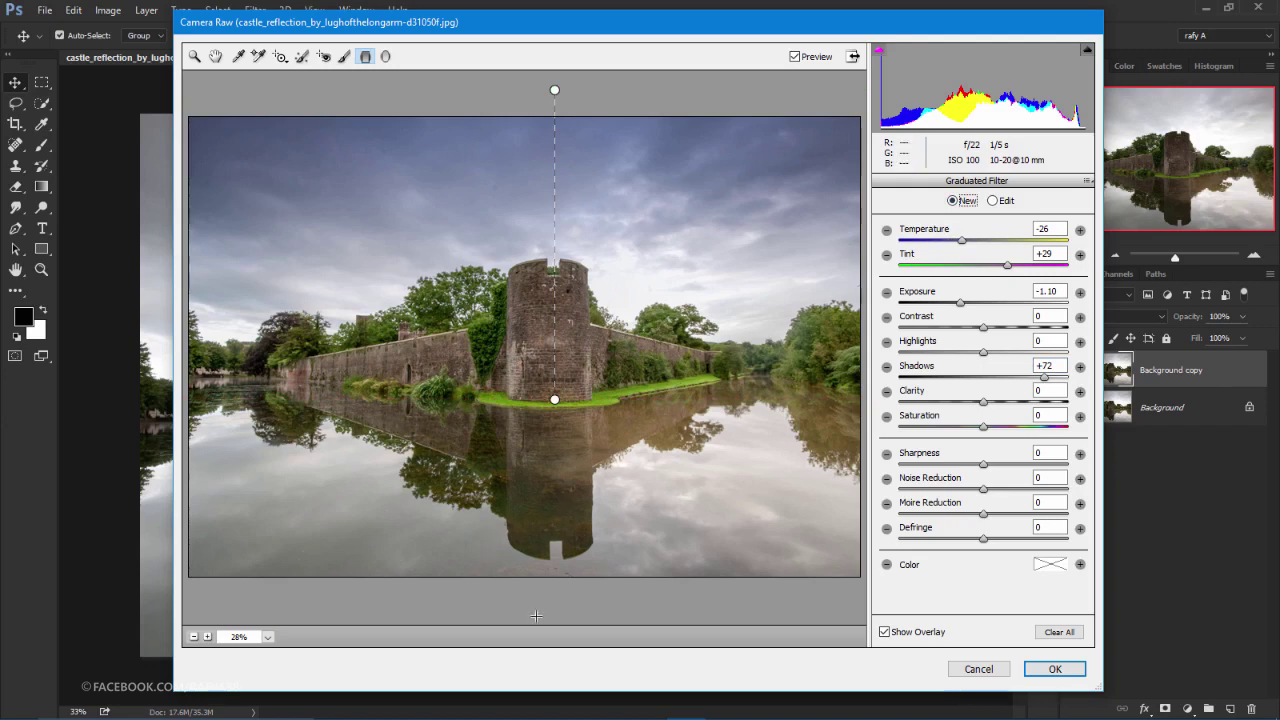
- Draw a water gradient from the bottom up to the tower top with Temperature -17
left_click_drag(557, 609, 555, 291)
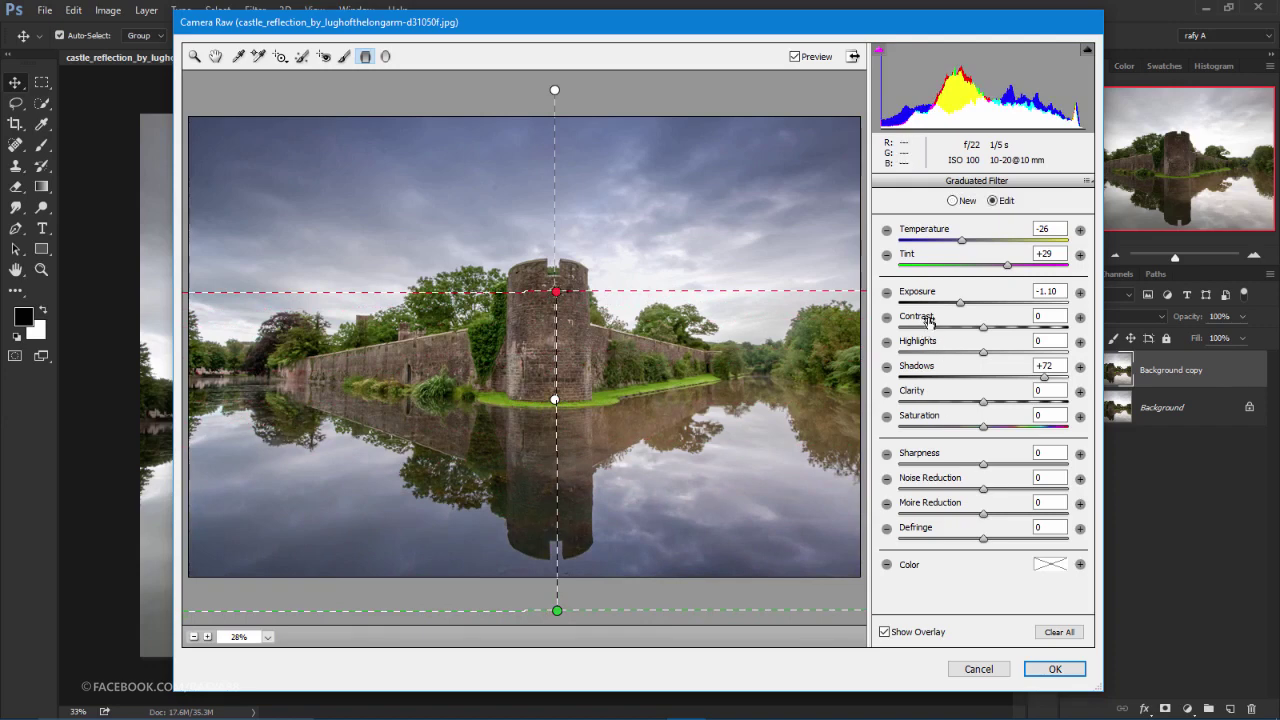
left_click_drag(962, 241, 980, 242)
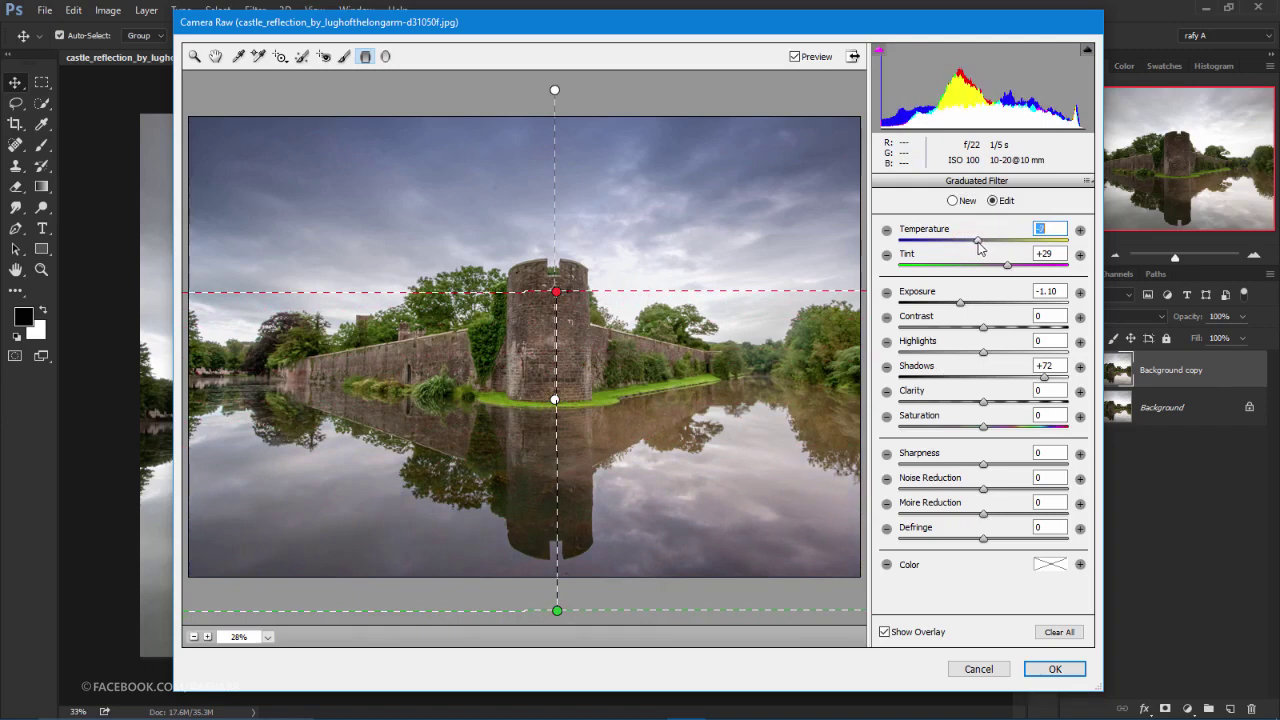
mouse_move(981, 241)
left_mouse_down()
mouse_move(1027, 268)
mouse_move(1016, 267)
left_mouse_up()
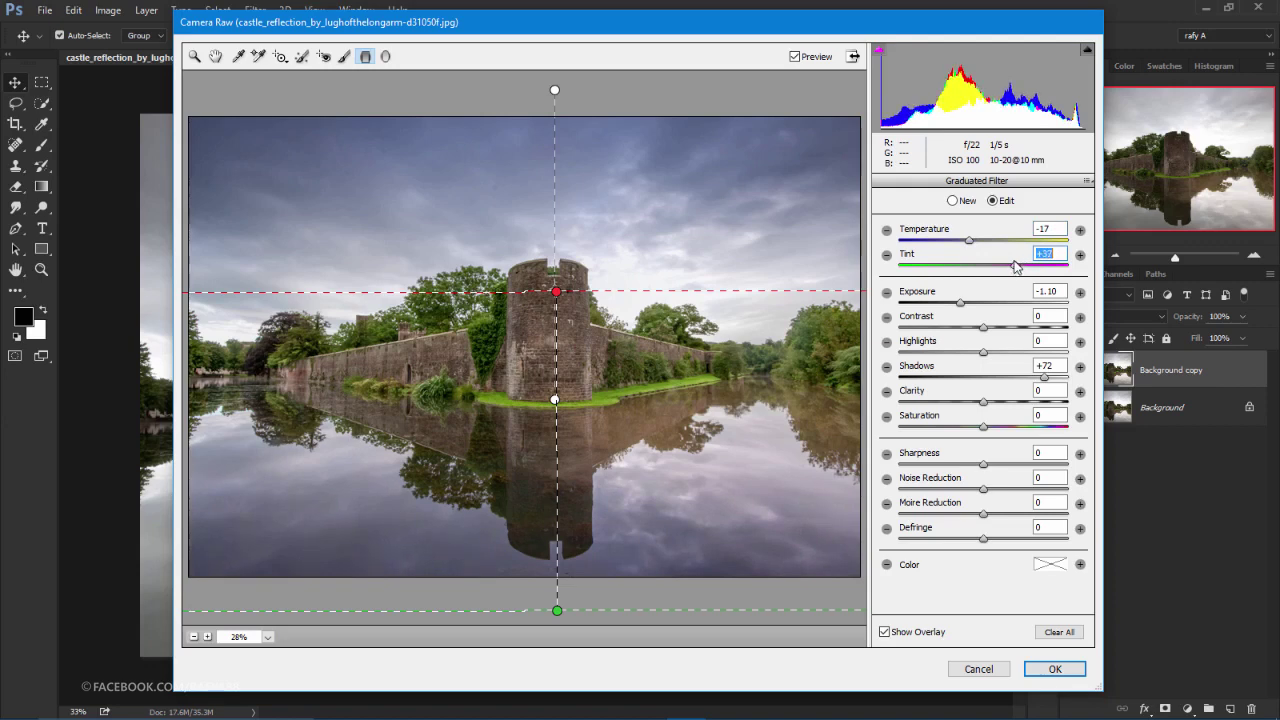
- Set the water gradient to Exposure -1.20, Tint +26, Shadows +33, and adjust the sky gradient's contrast
left_click_drag(959, 302, 958, 303)
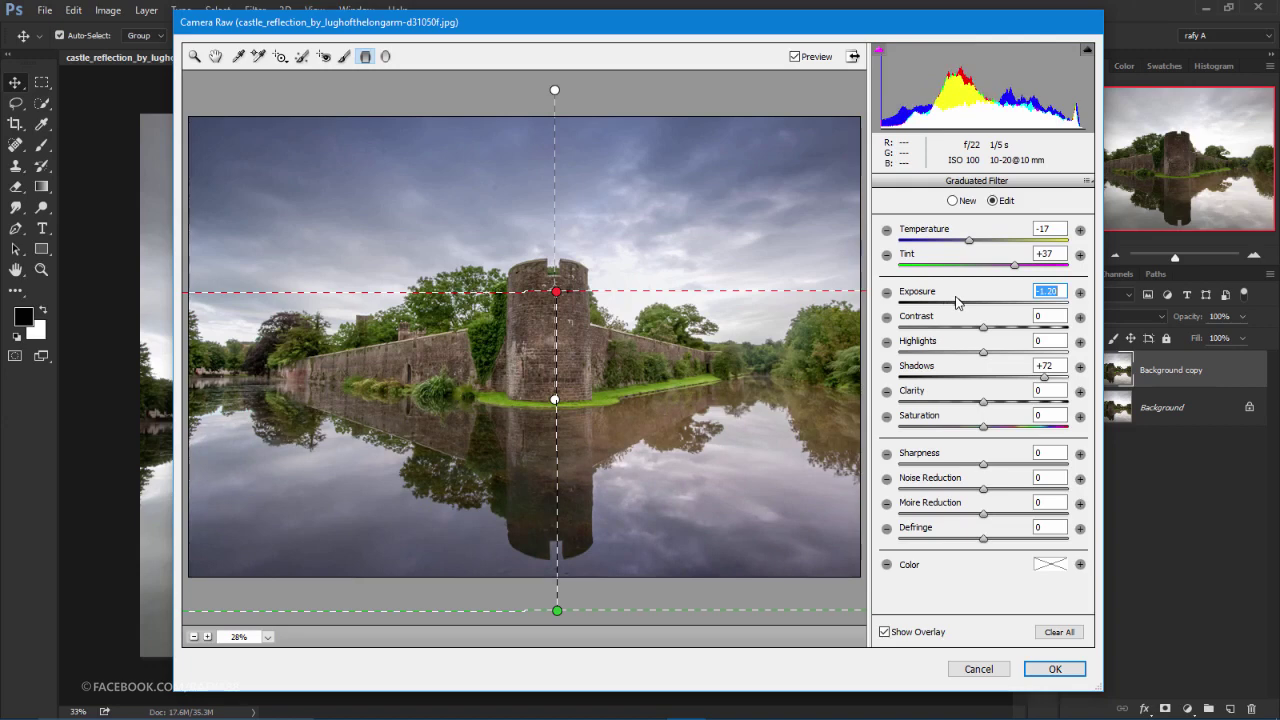
left_click_drag(1014, 265, 1002, 266)
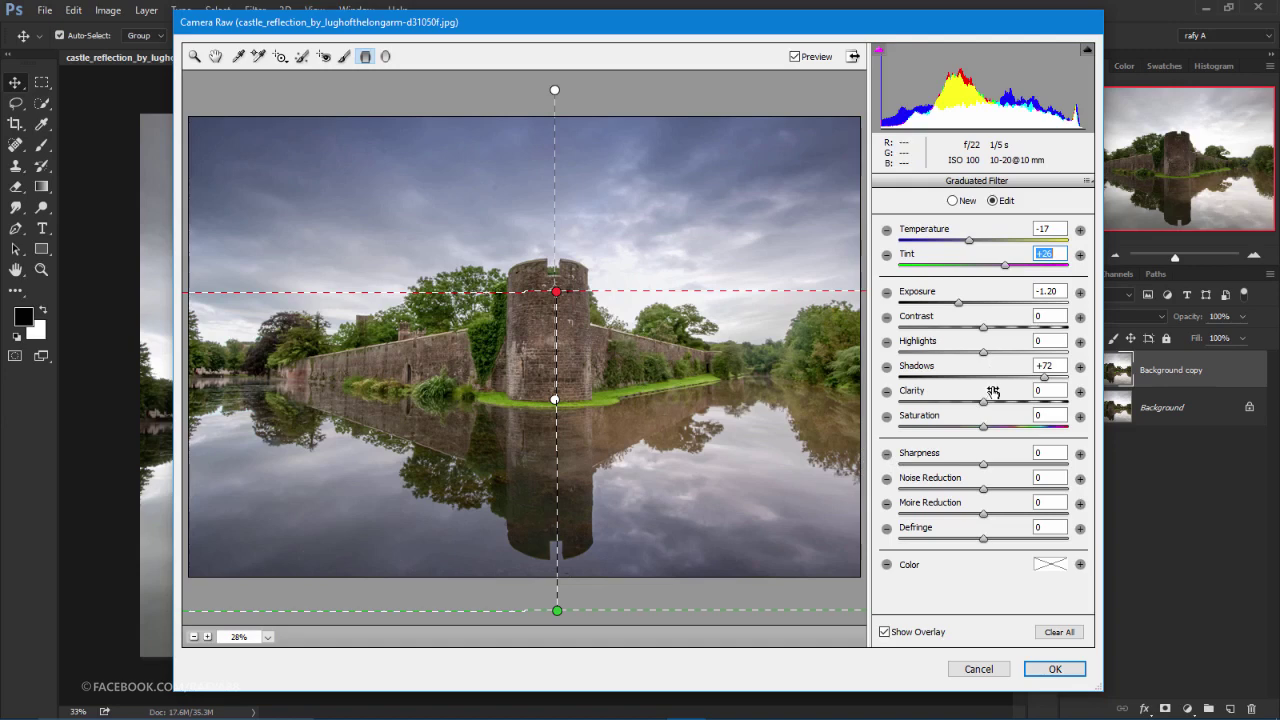
left_click_drag(1043, 376, 1008, 378)
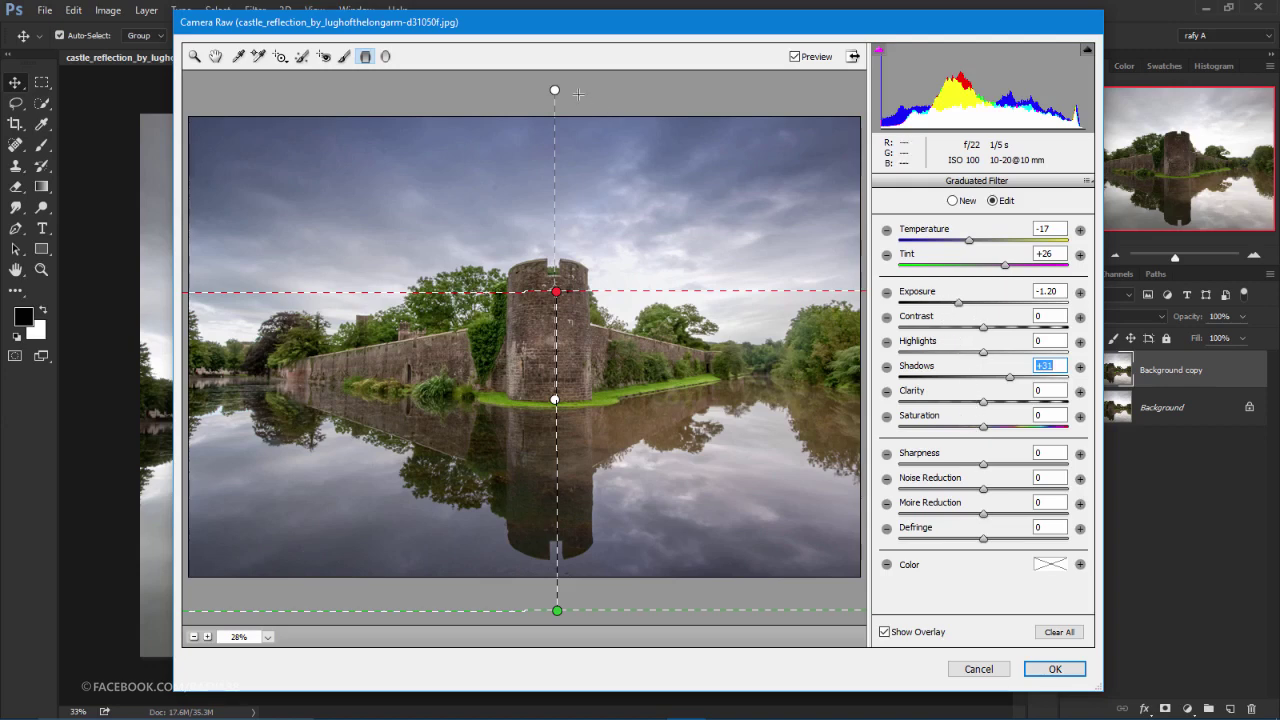
left_click(555, 91)
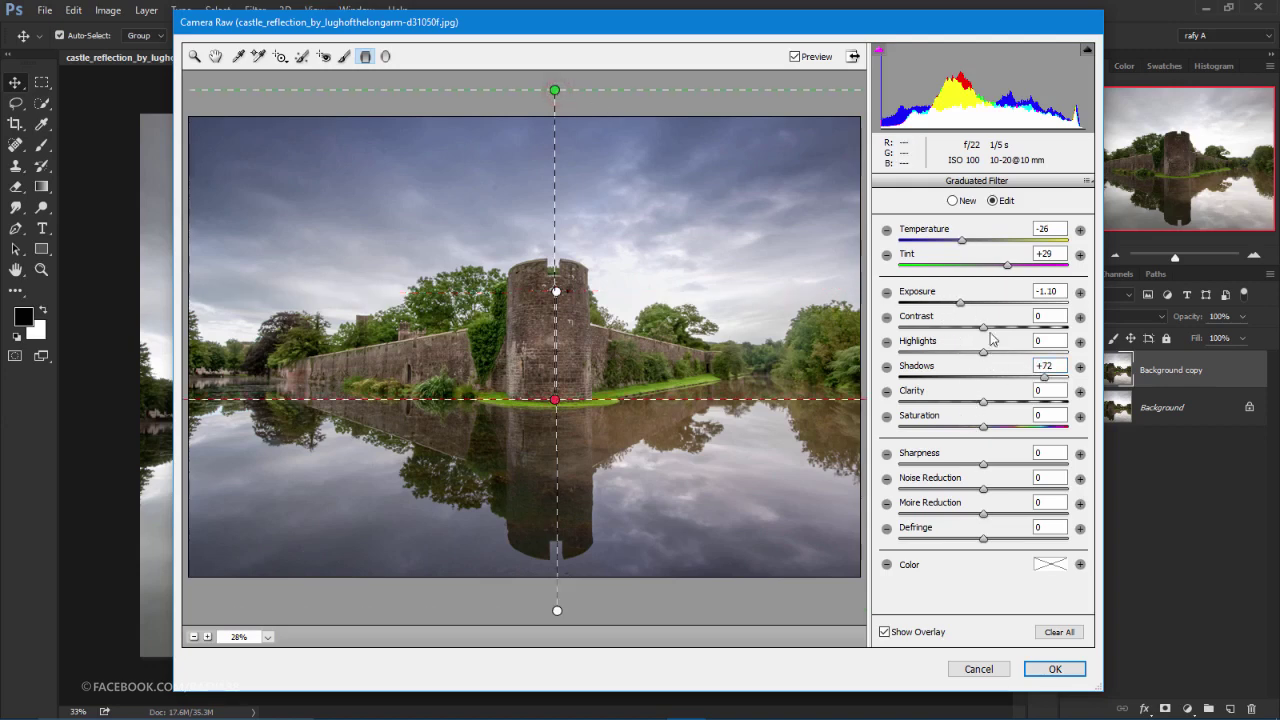
left_click_drag(988, 327, 1012, 328)
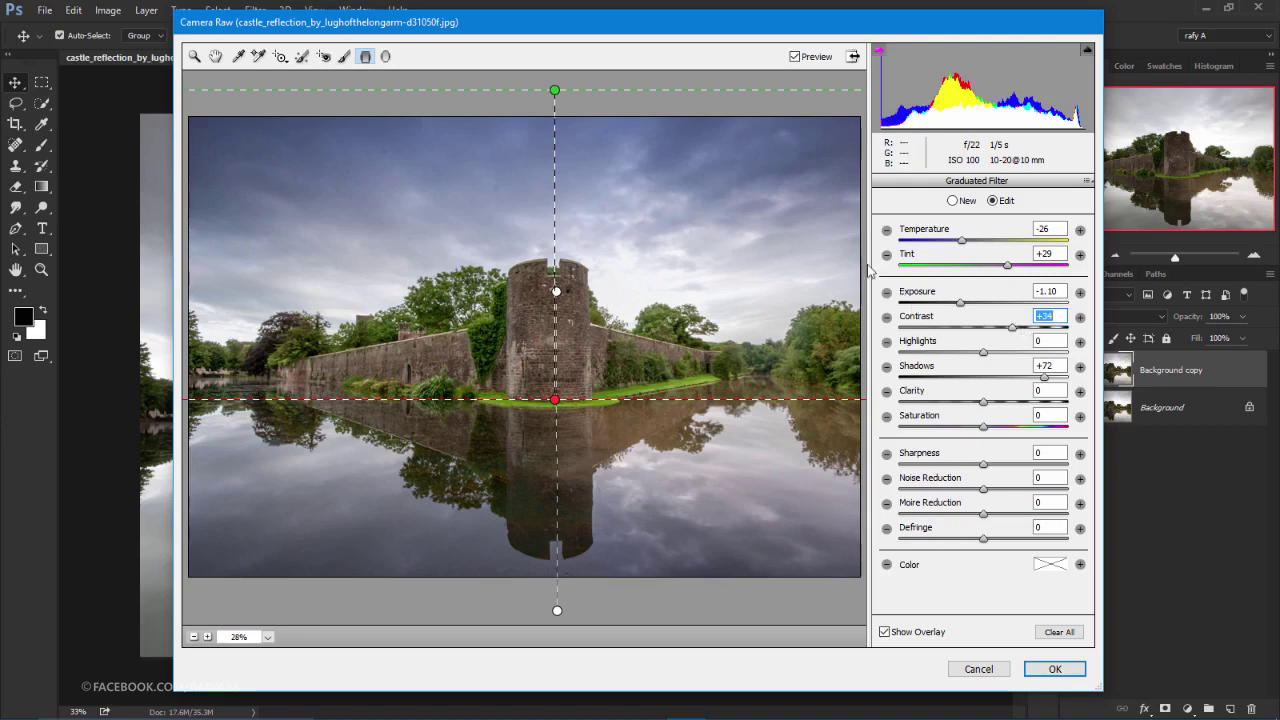
- Choose the Adjustment Brush with Feather 100, Flow 64 and slightly lower Density
left_click(344, 57)
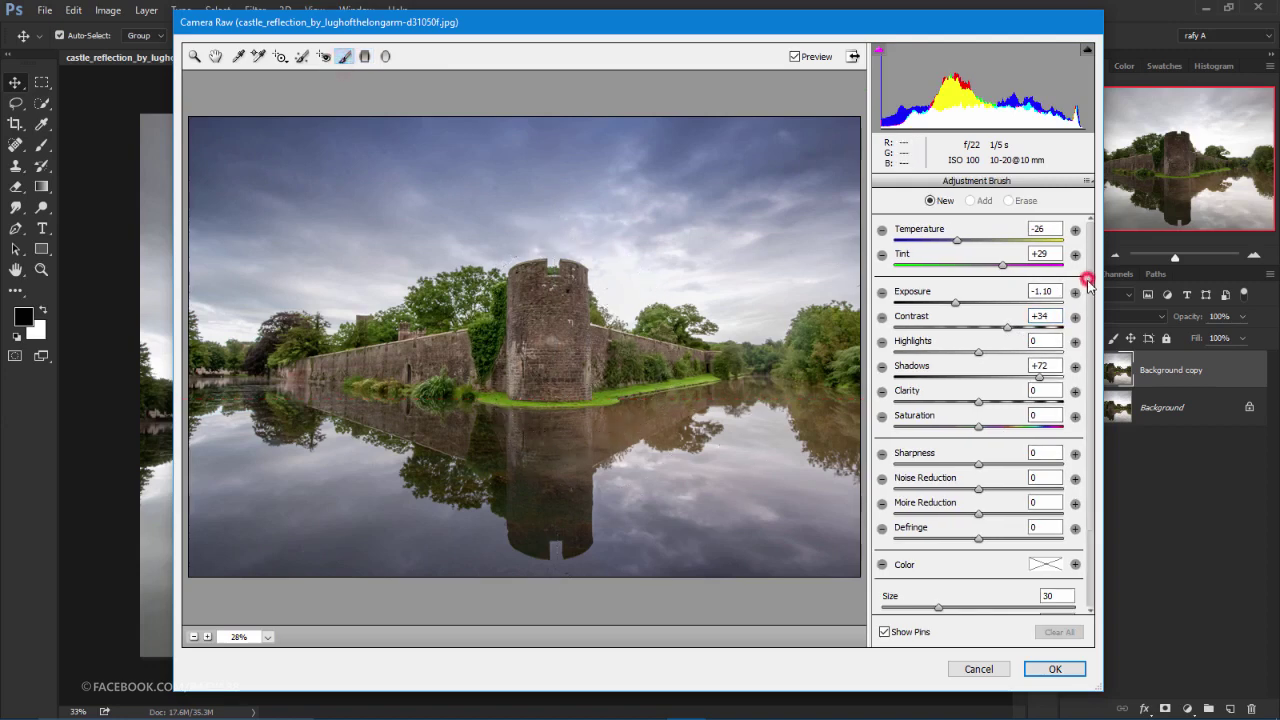
left_click_drag(1087, 279, 1090, 368)
left_click(1068, 528)
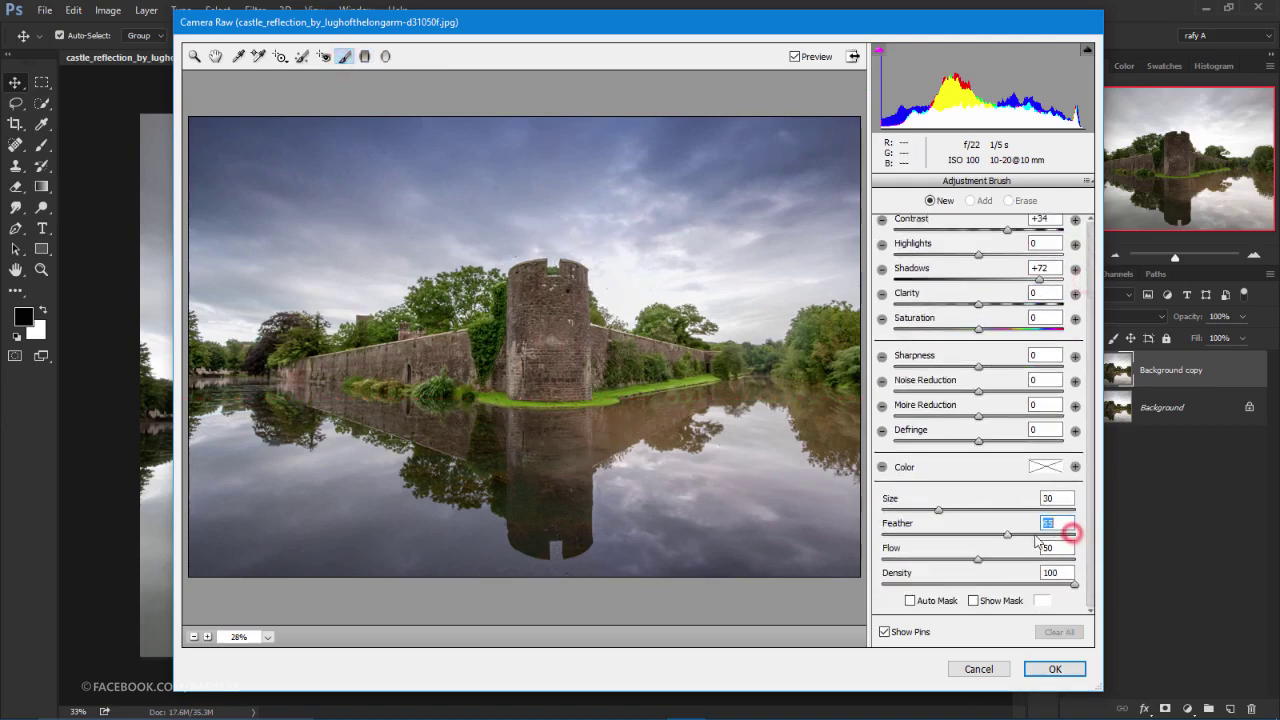
left_click(988, 560)
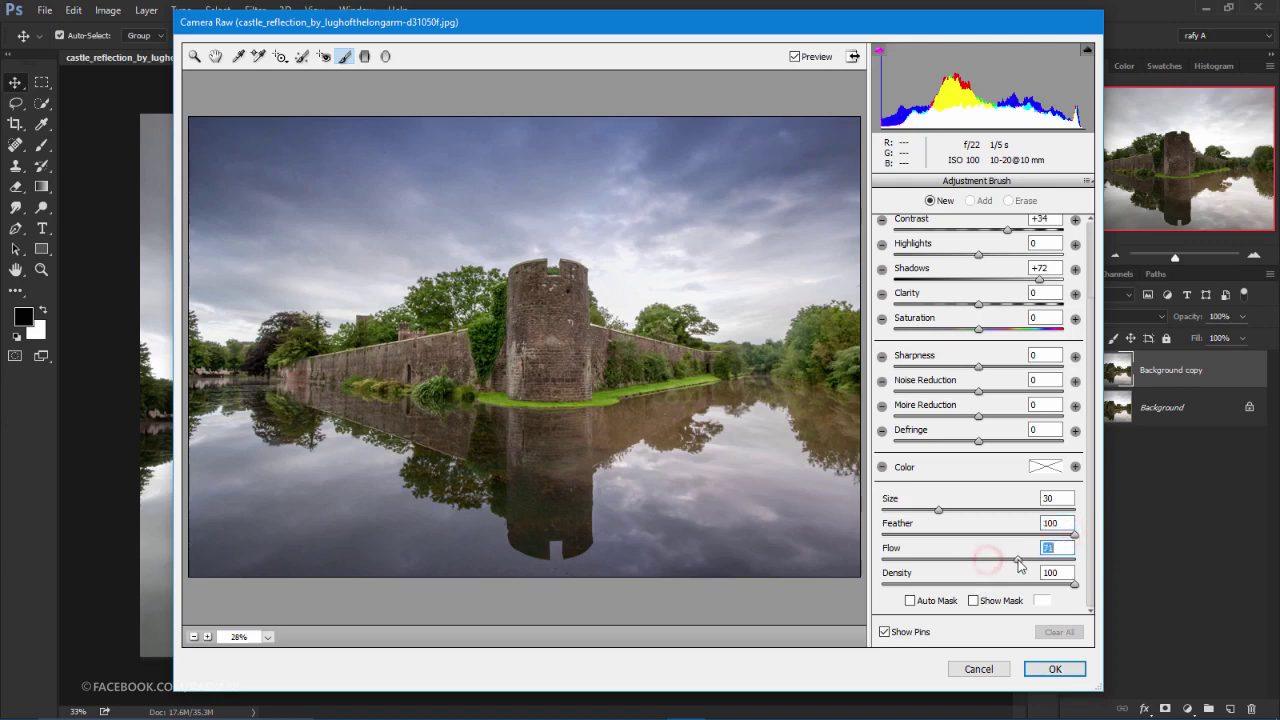
left_click_drag(994, 559, 1006, 559)
left_click_drag(1074, 584, 1008, 590)
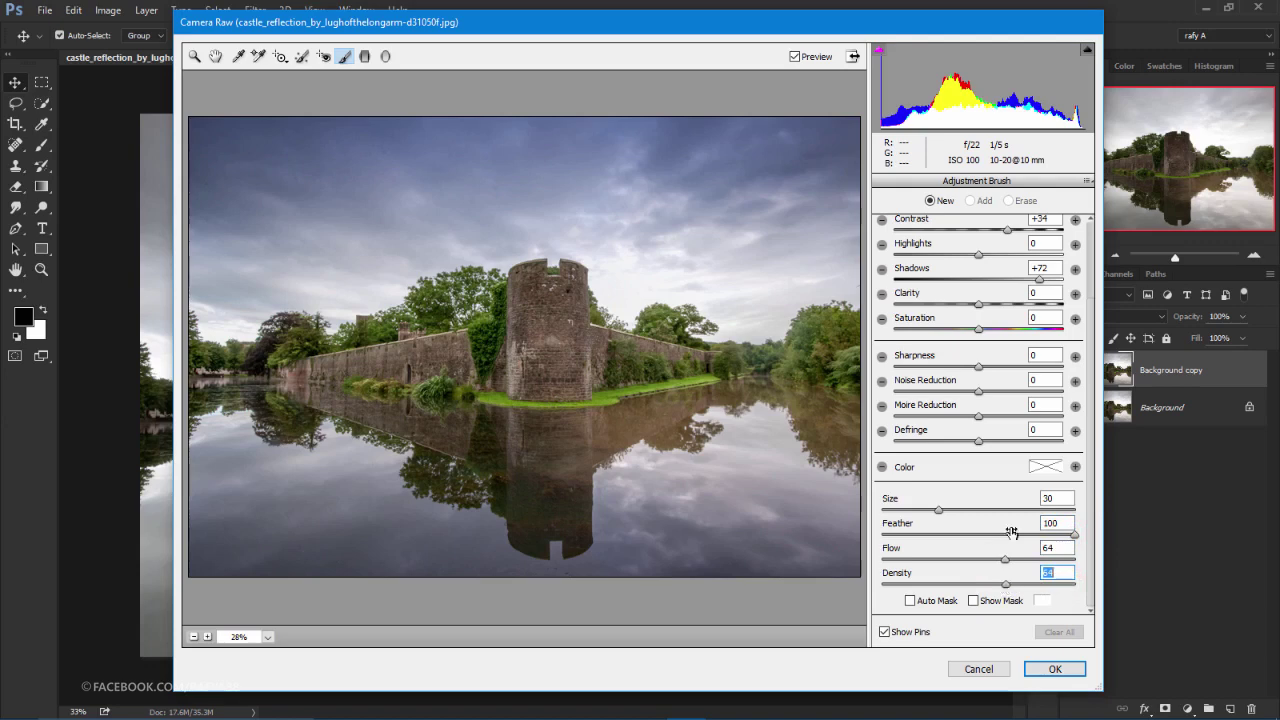
- Set the brush to Temperature +75, Tint +67, Exposure +1.20 and Size 24
left_click_drag(1091, 498, 1094, 352)
mouse_move(950, 250)
left_mouse_down()
mouse_move(1040, 245)
mouse_move(1012, 268)
mouse_move(1036, 268)
left_mouse_up()
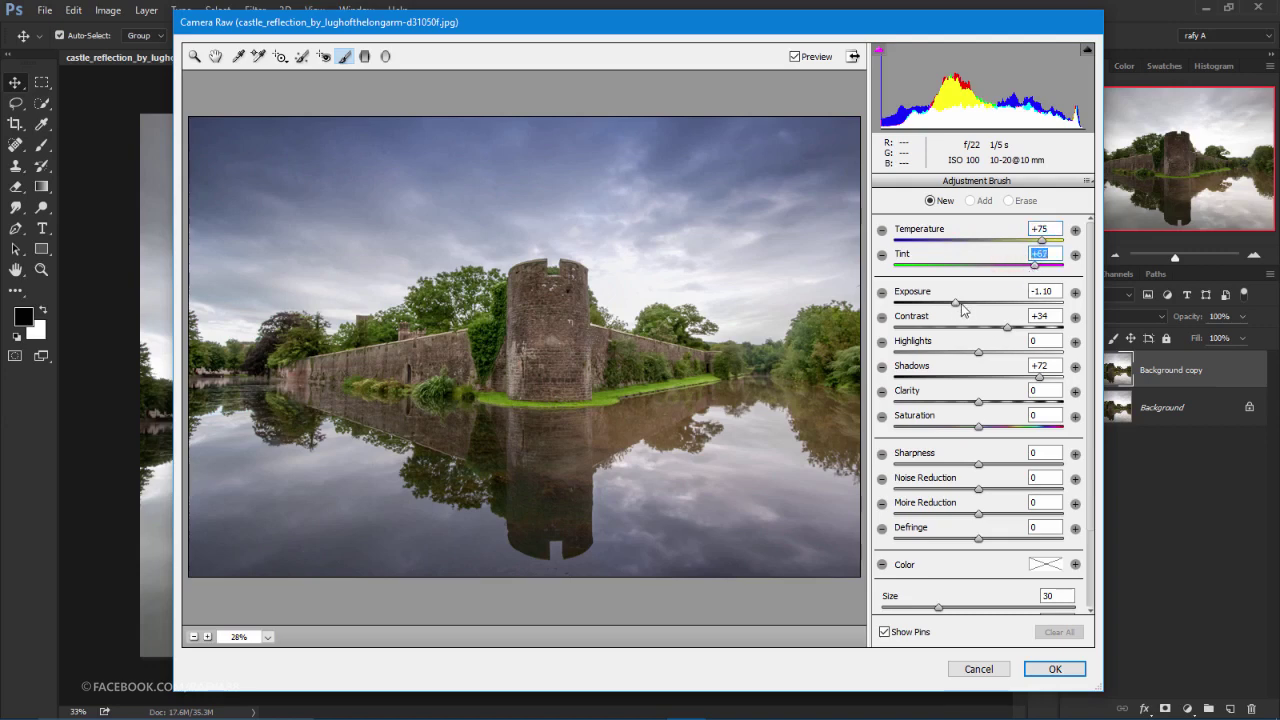
left_click_drag(958, 303, 1005, 309)
left_click_drag(937, 607, 926, 607)
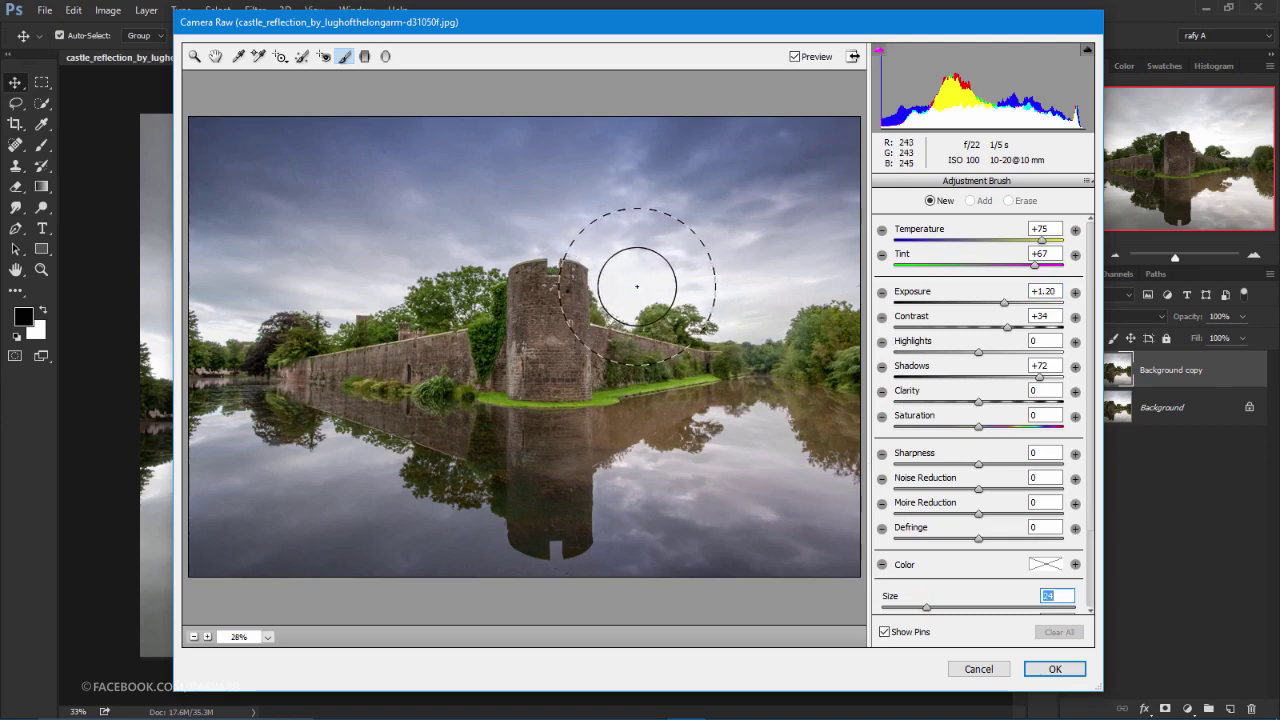
- Paint warm glow behind the tower and its reflection, toning it to Exposure +0.45, Shadows -17, Highlights -6
left_click(635, 286)
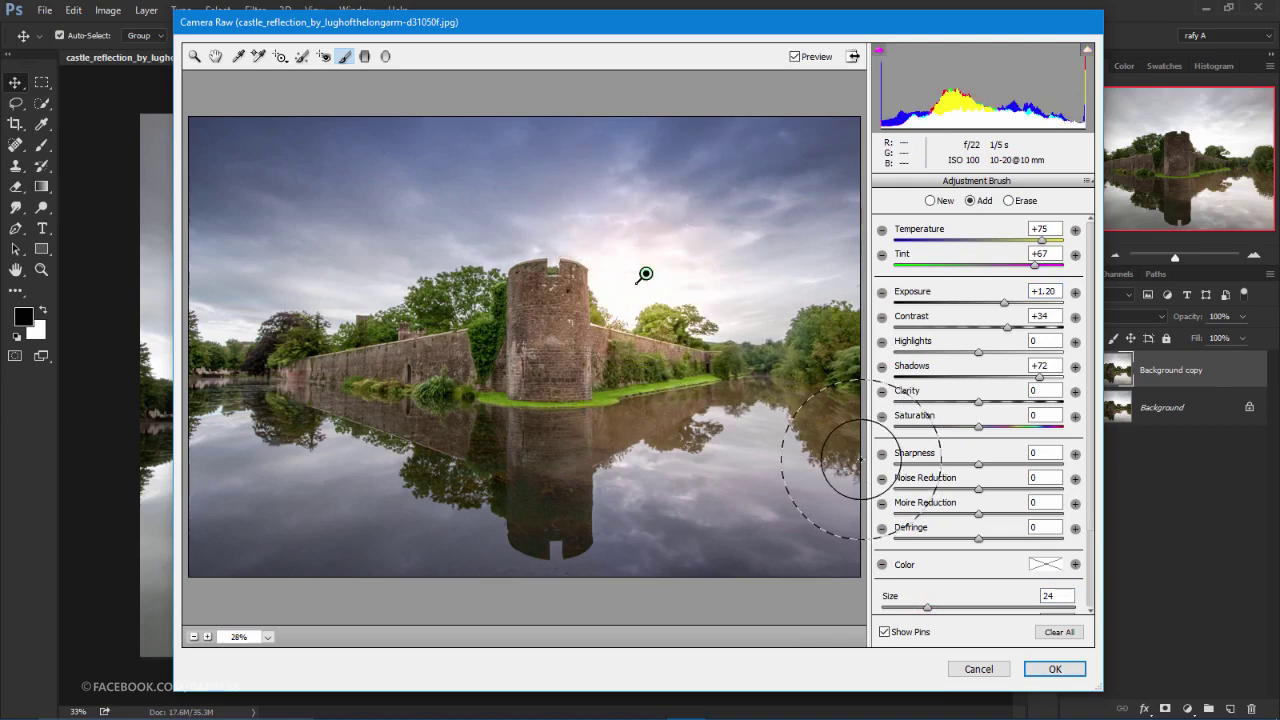
left_click(645, 474)
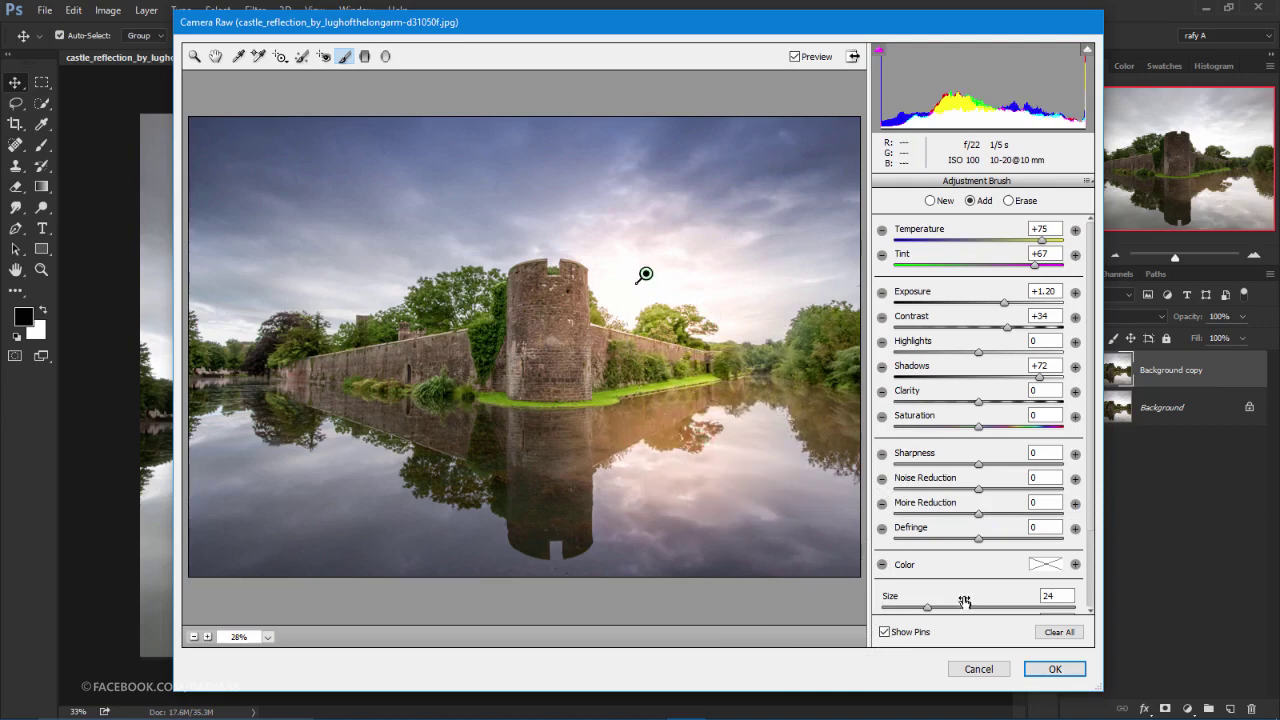
left_click_drag(1004, 303, 988, 304)
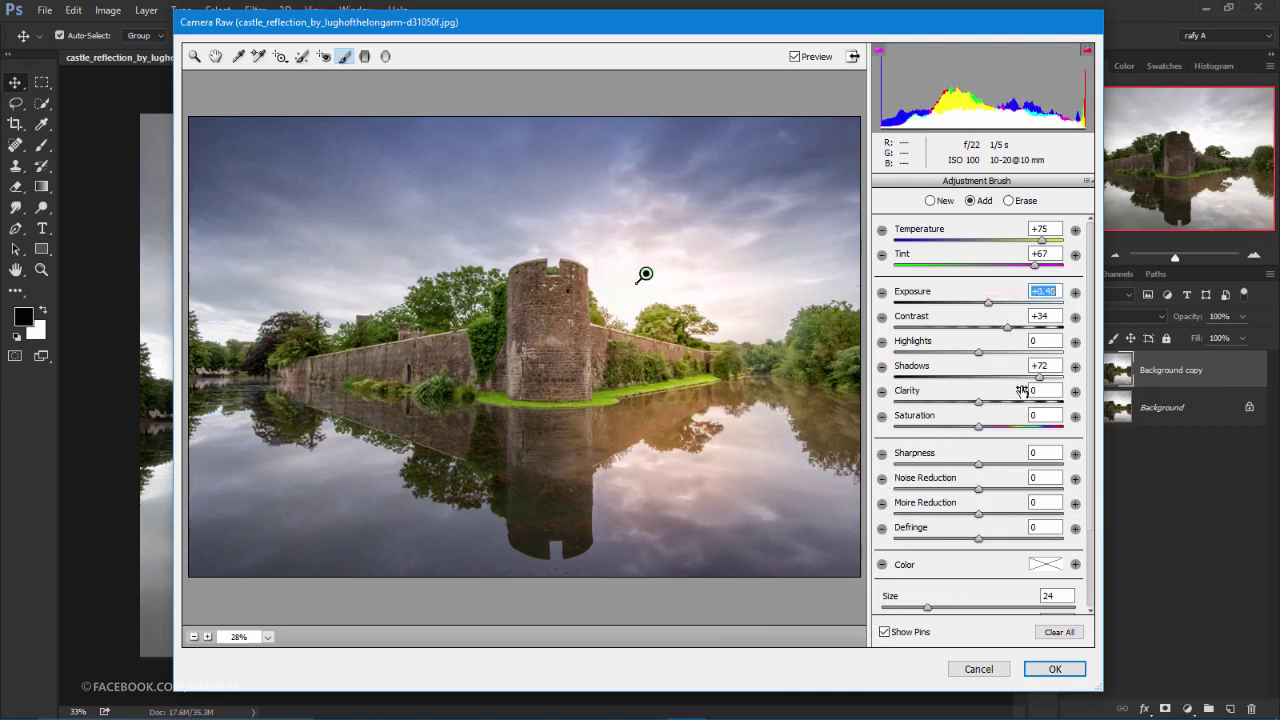
left_click_drag(1039, 377, 981, 379)
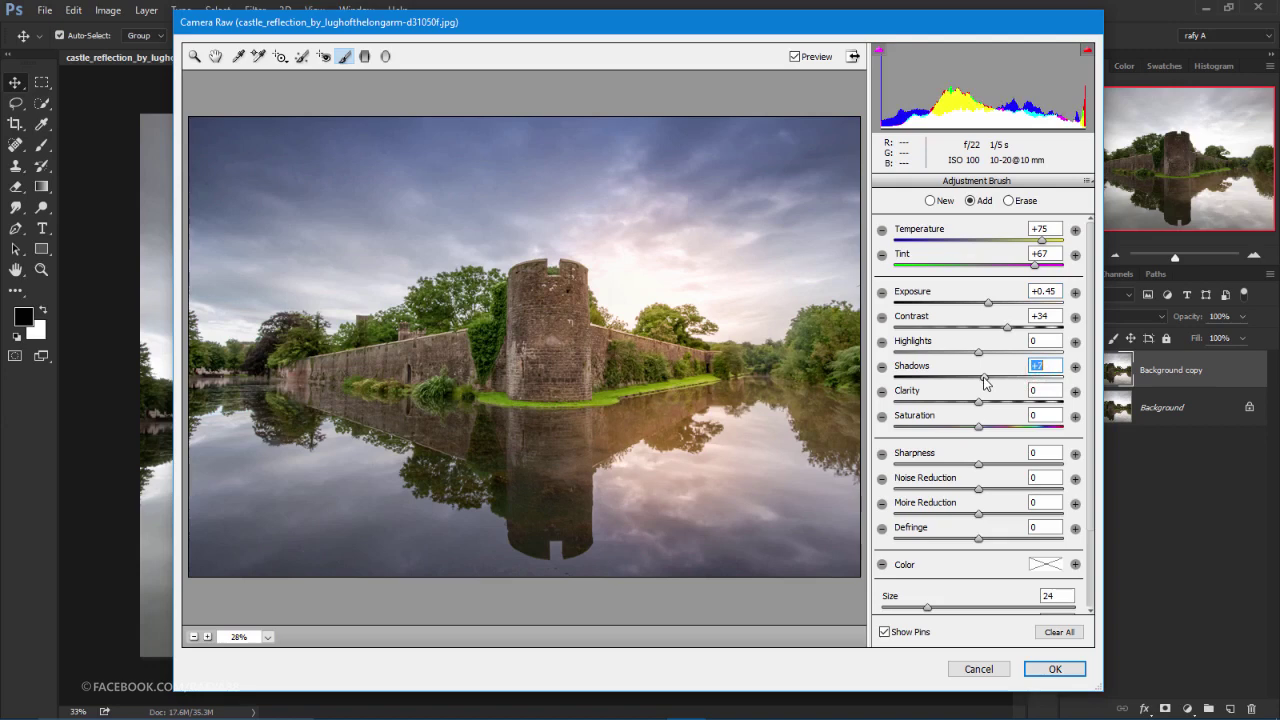
left_click(645, 276)
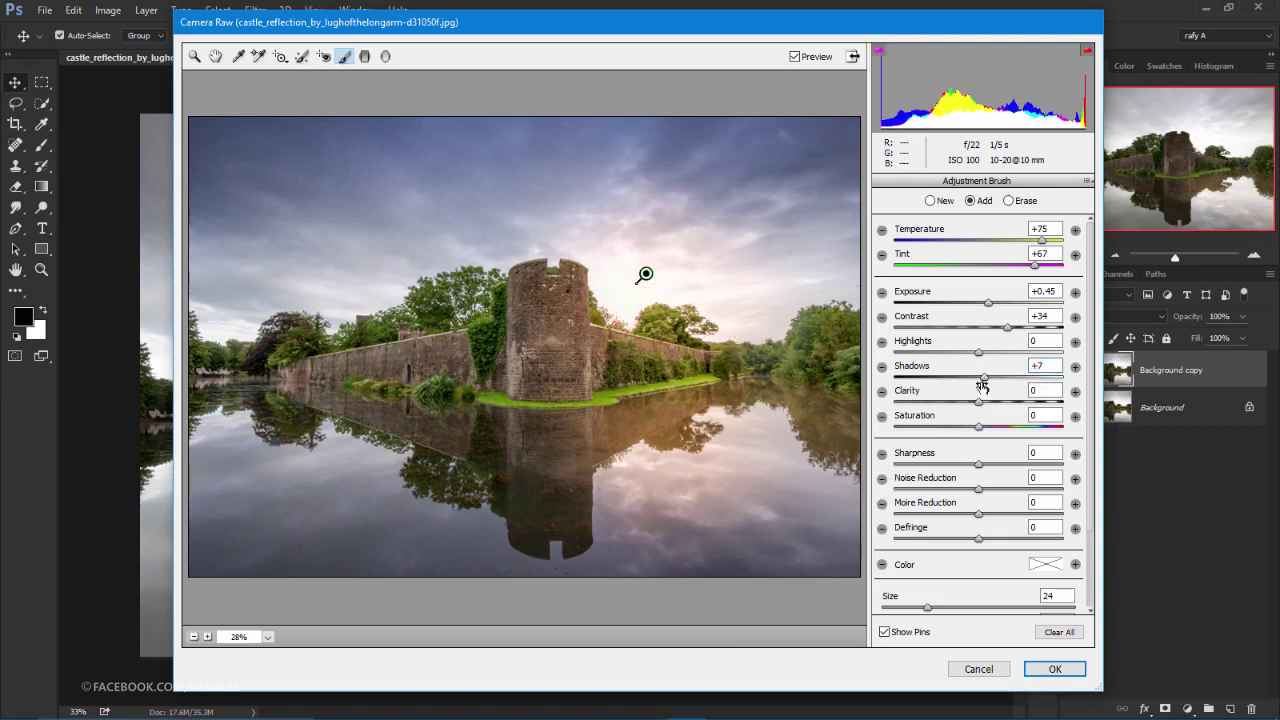
mouse_move(979, 356)
left_mouse_down()
mouse_move(977, 375)
mouse_move(963, 376)
left_mouse_up()
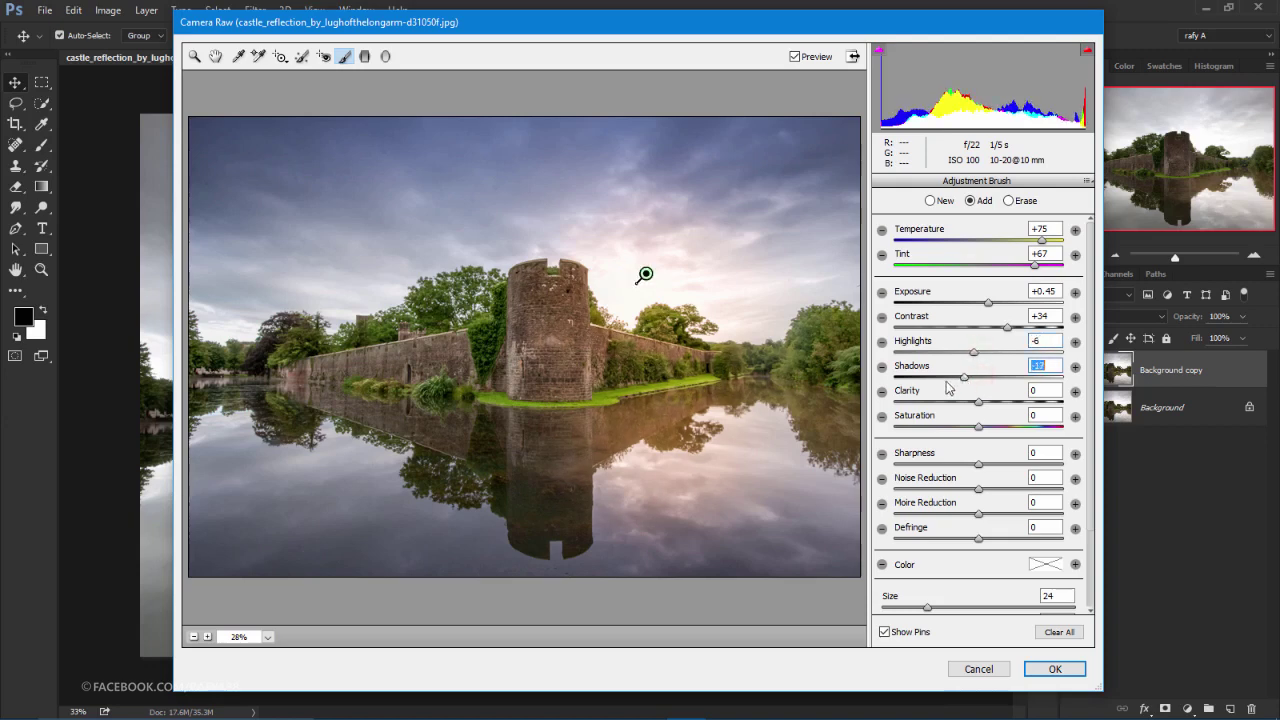
- Start a new brush at Temperature +45 and paint the left trees and their water reflection
left_click(930, 200)
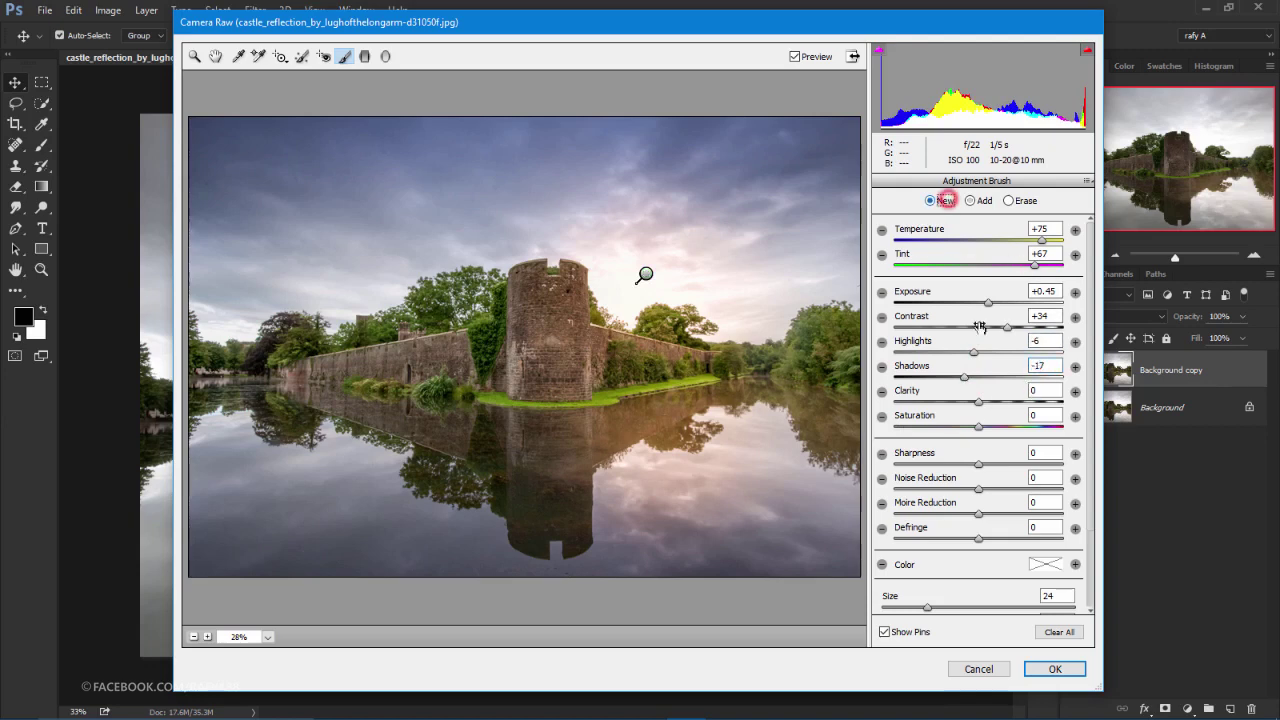
left_click(1041, 241)
left_click_drag(1041, 241, 1017, 243)
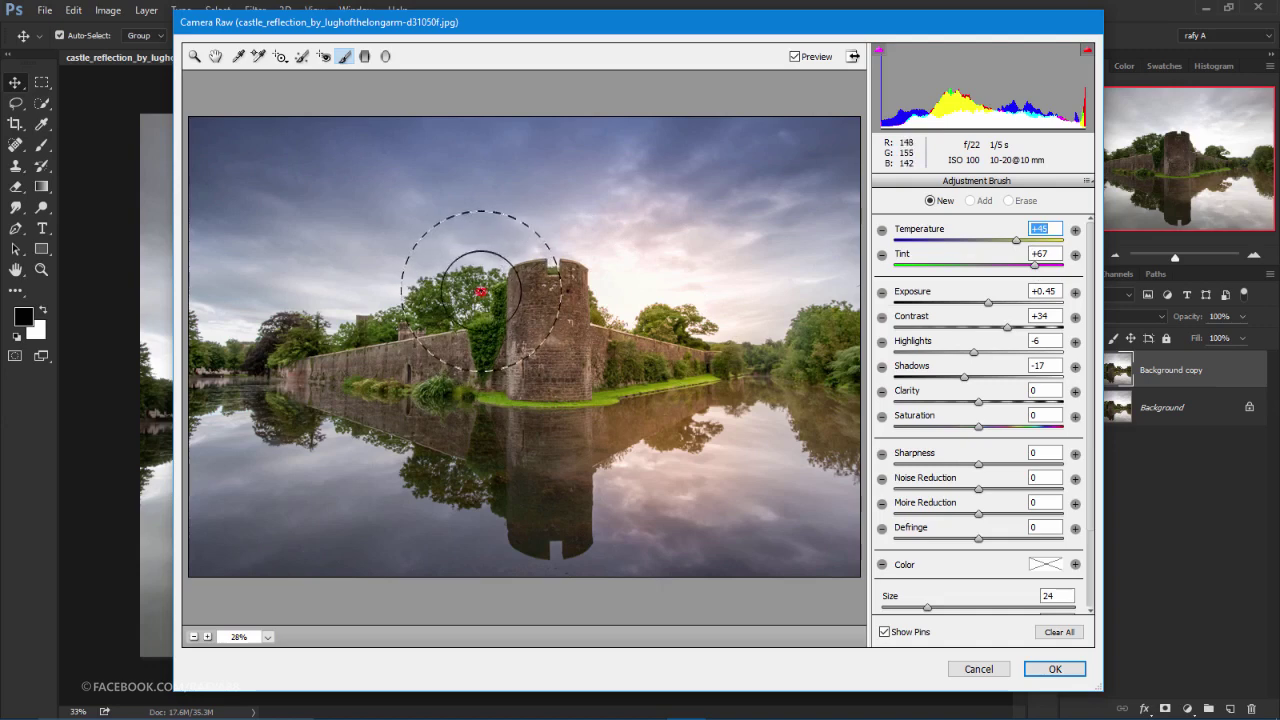
left_click_drag(492, 280, 420, 310)
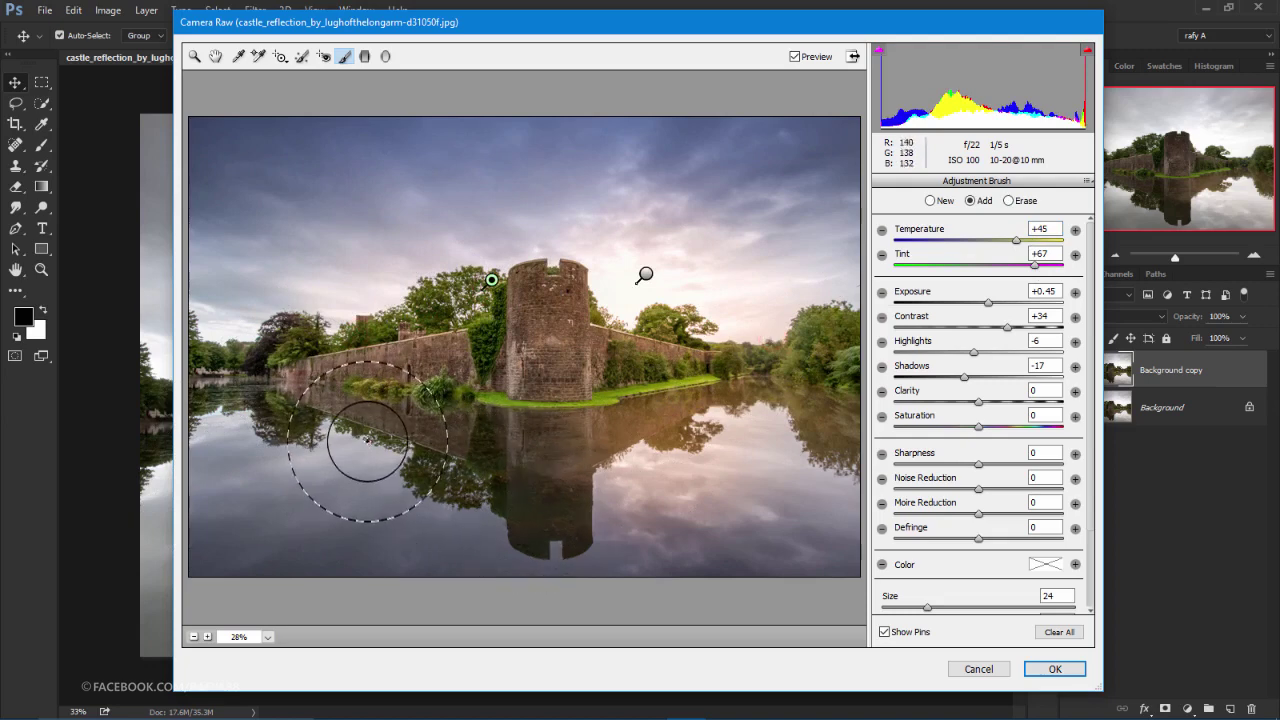
left_click_drag(313, 418, 192, 518)
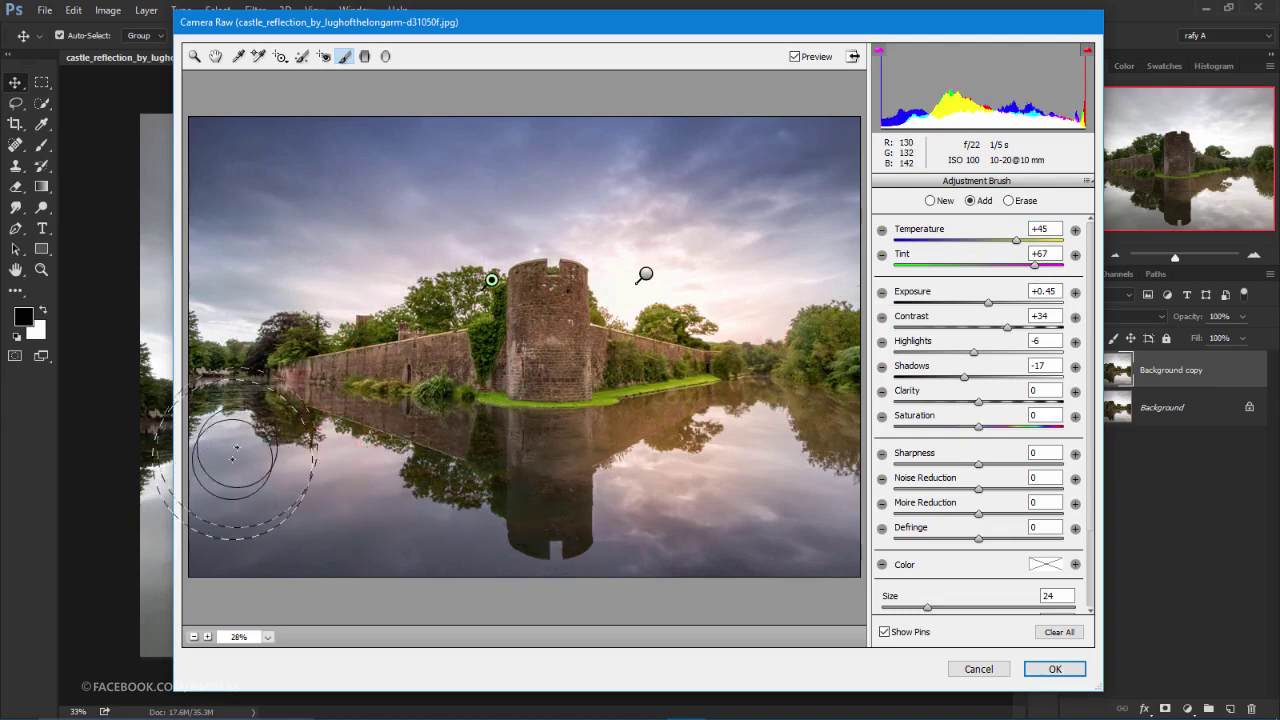
left_click(235, 345)
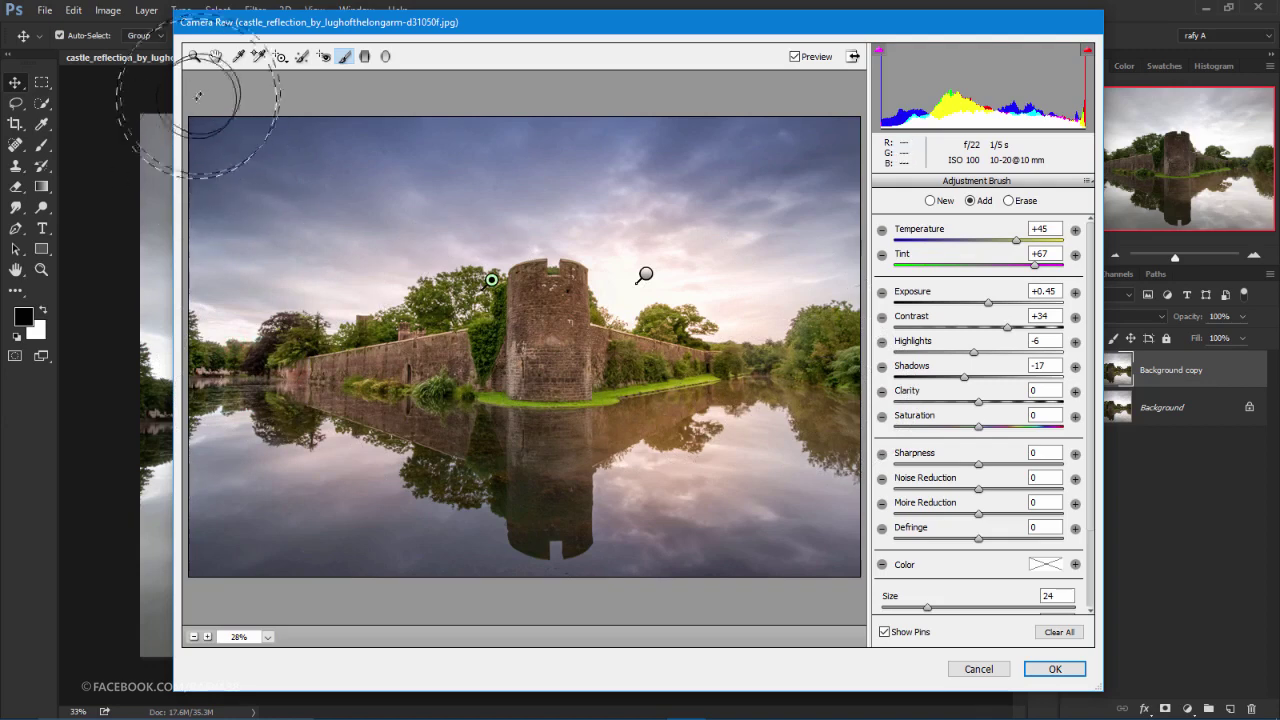
- Set Clarity +38 and Vibrance about +23, then apply the Camera Raw edits
left_click(216, 56)
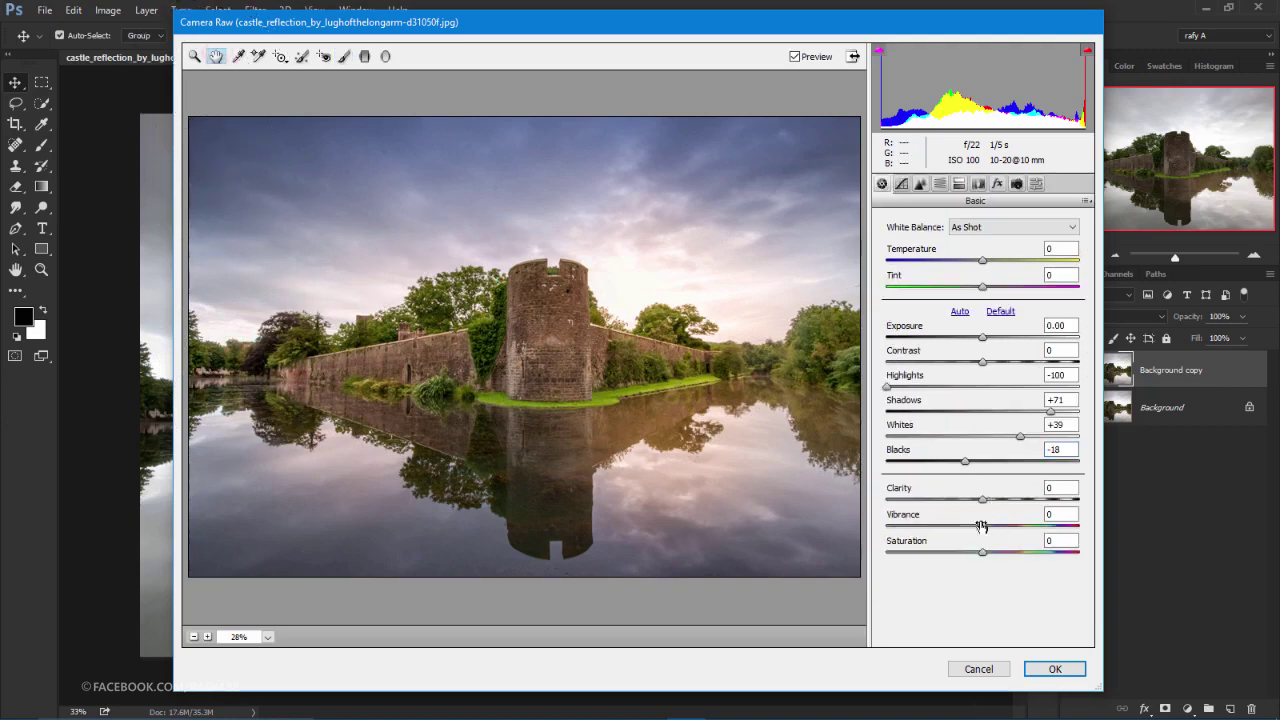
mouse_move(985, 499)
left_mouse_down()
mouse_move(1021, 501)
mouse_move(1014, 531)
left_mouse_up()
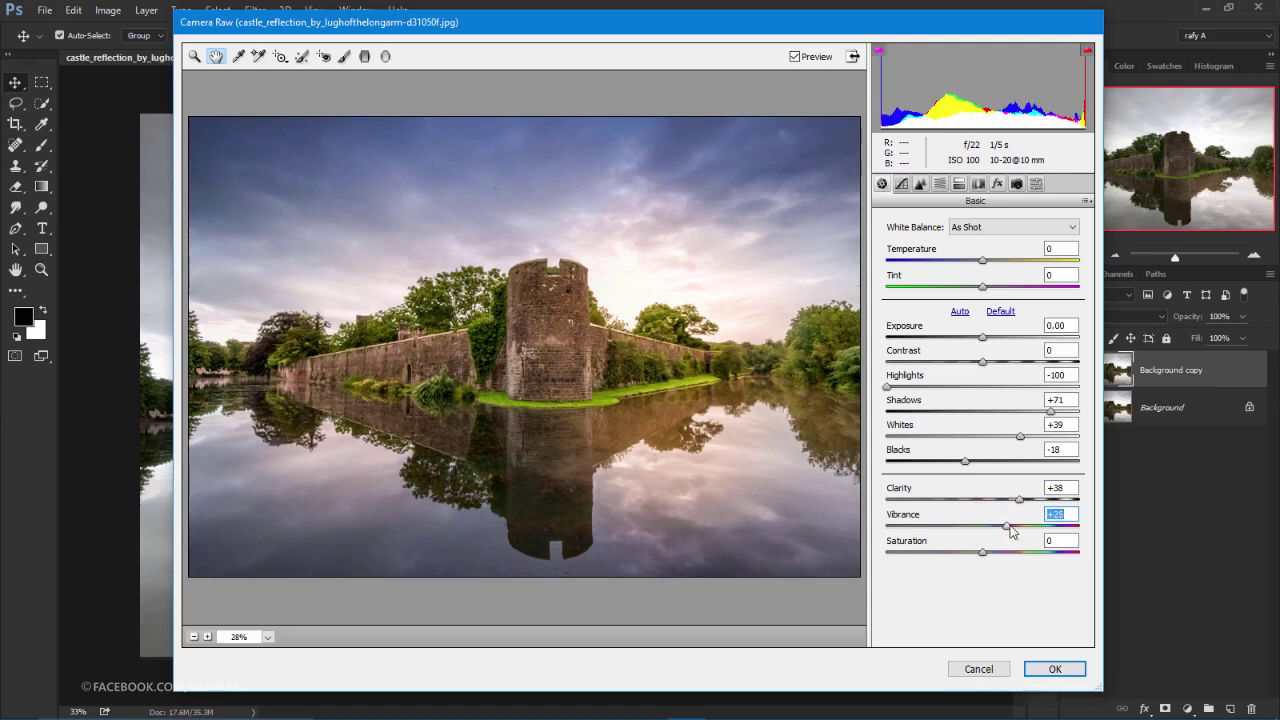
left_click_drag(1012, 531, 1010, 531)
left_click(1050, 668)
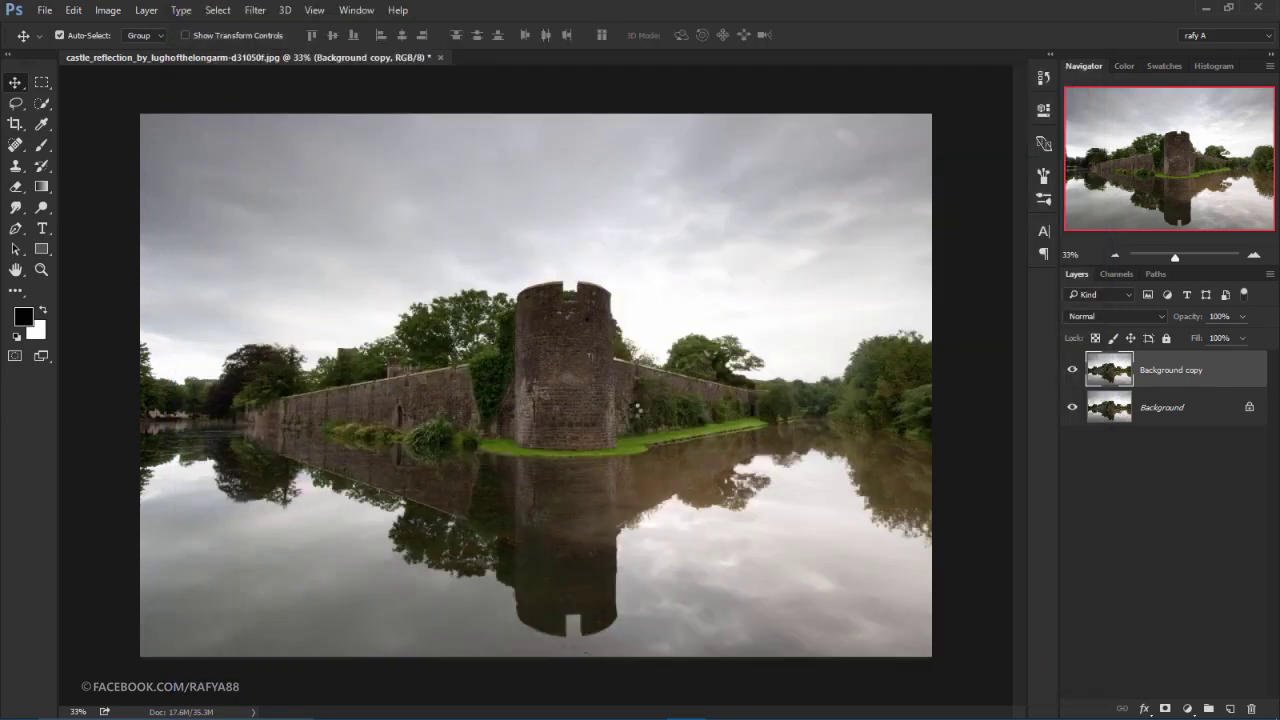
- Toggle the Background copy layer's visibility to compare the edit with the original
scroll(643, 399, "down", 2)
scroll(643, 399, "up", 1)
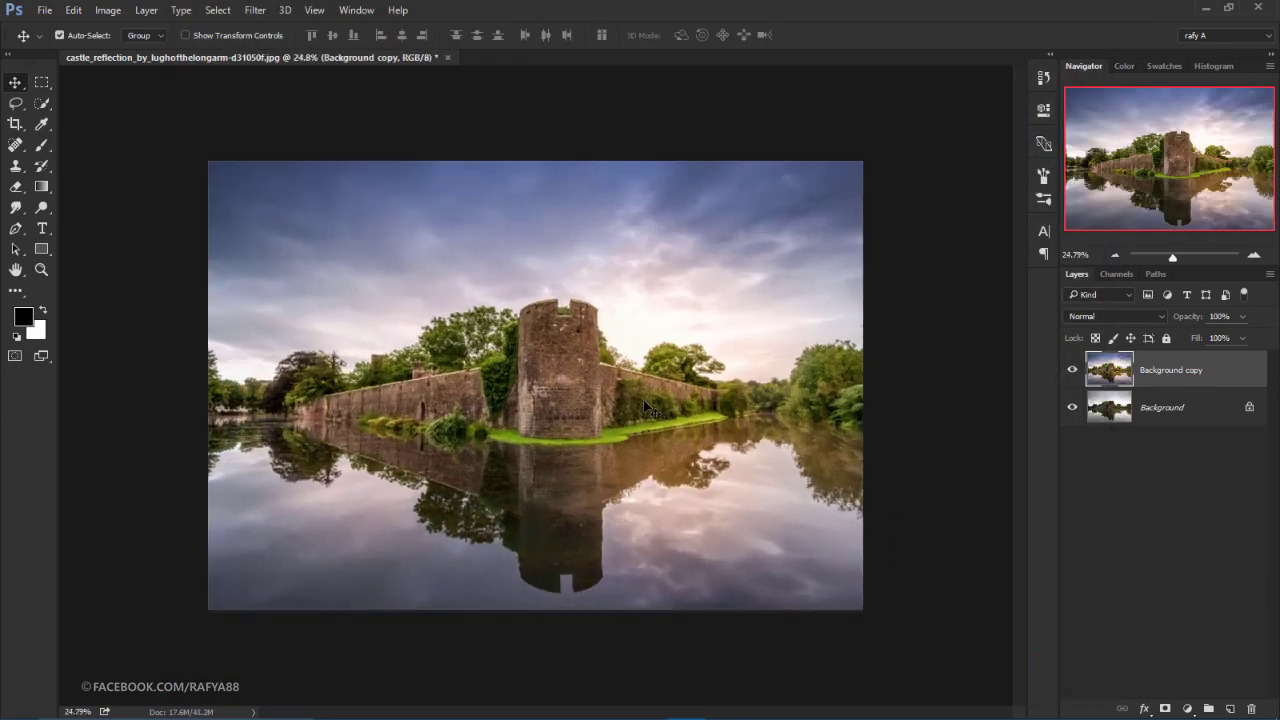
scroll(643, 399, "up", 1)
scroll(643, 399, "up", 1)
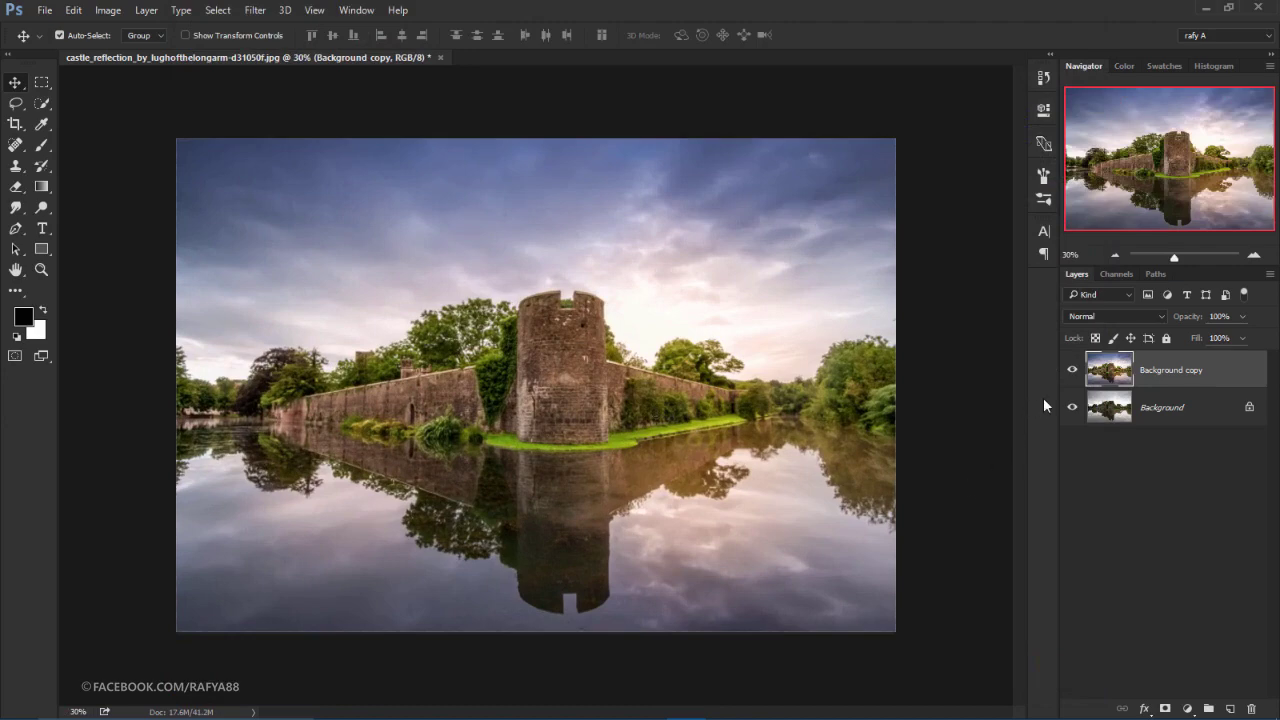
left_click(1072, 370)
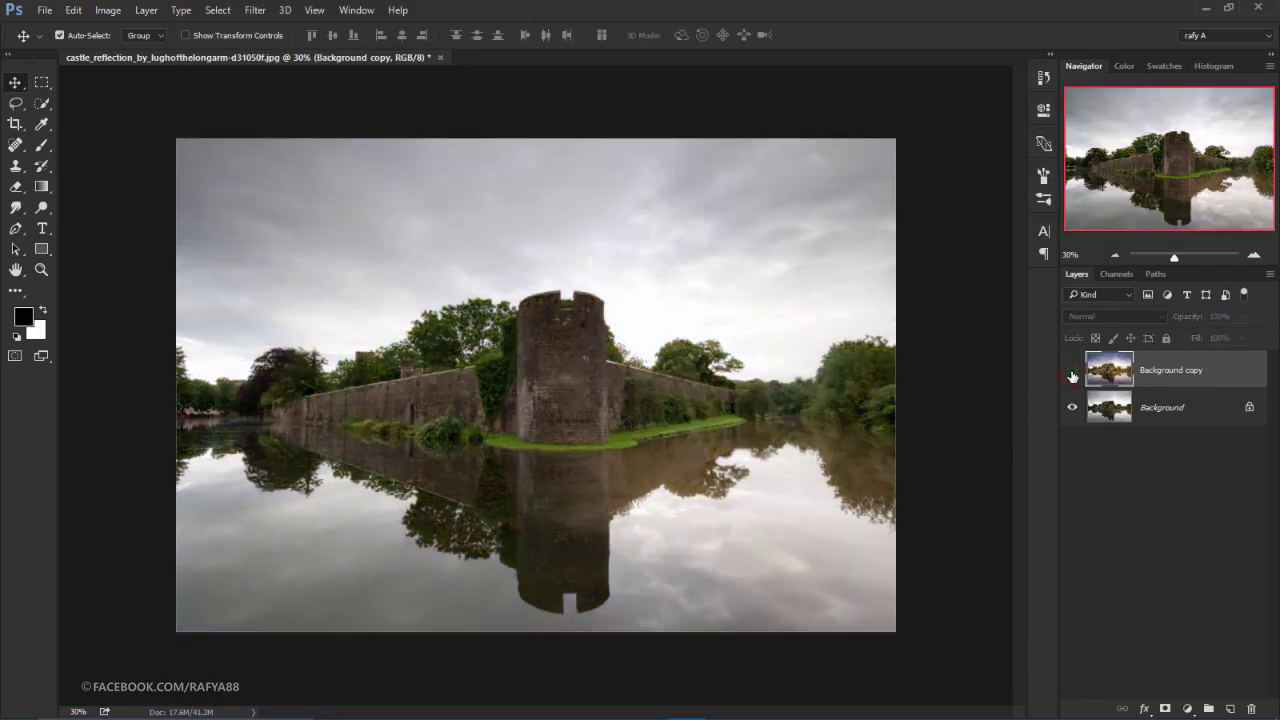
left_click(1072, 372)
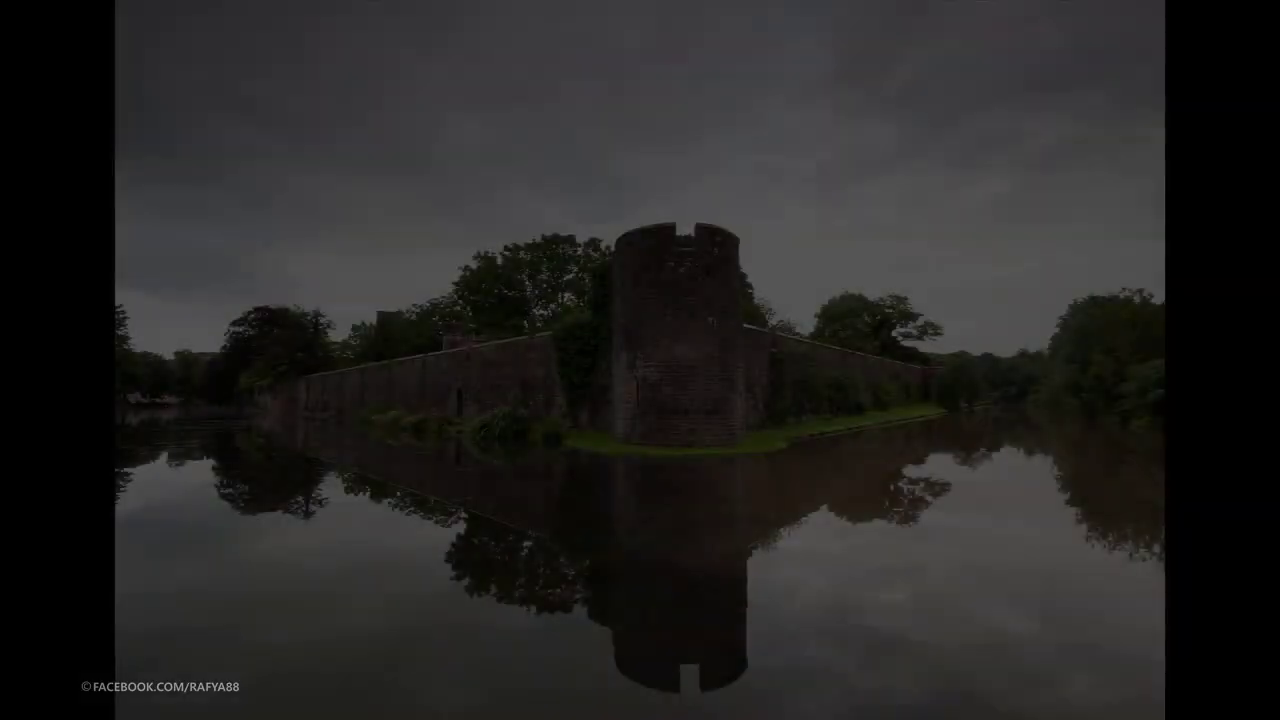